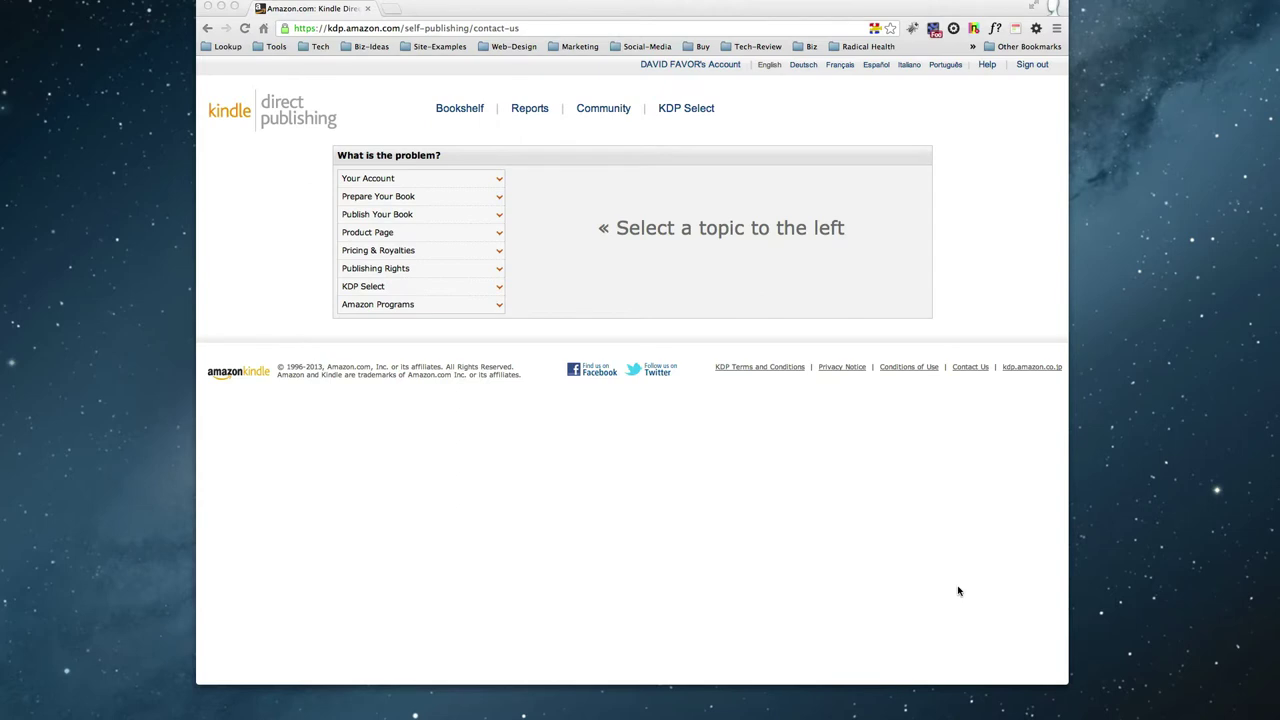
# Dismiss the recording dialog with Continue and open a blank Chrome window over the Contact Us page.
pyautogui.press('super+shift+2')
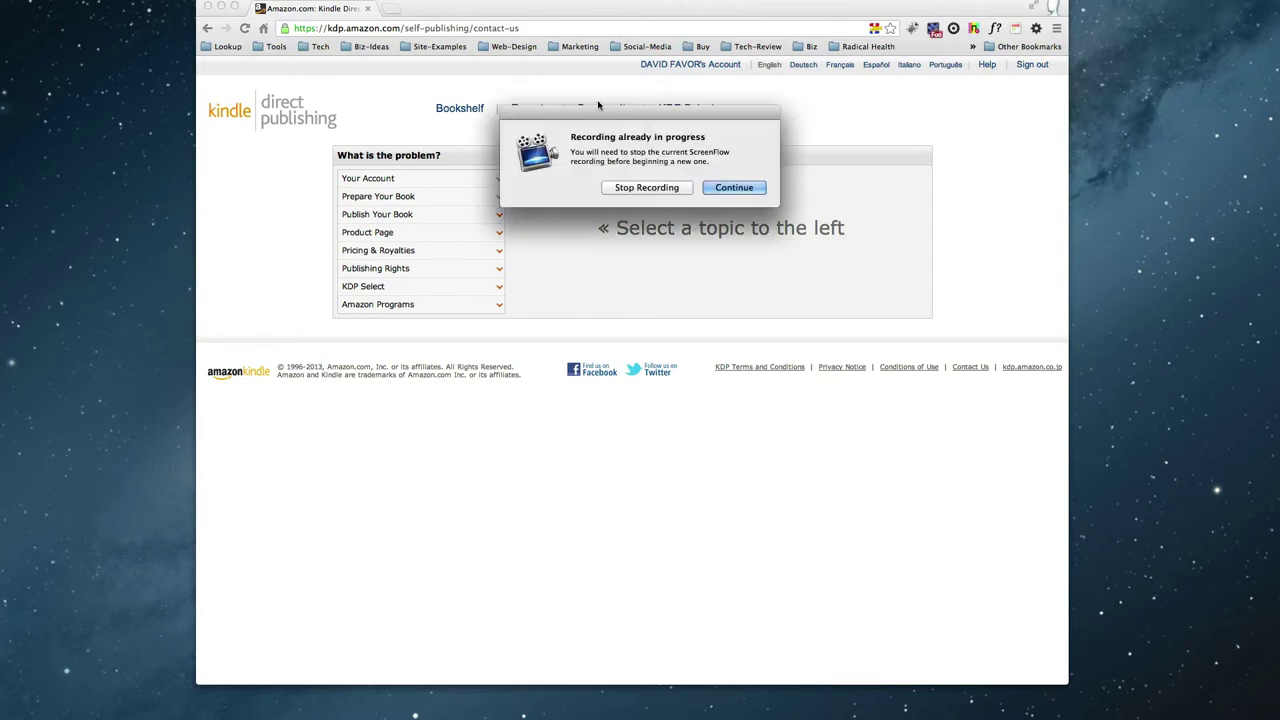
pyautogui.click(738, 190)
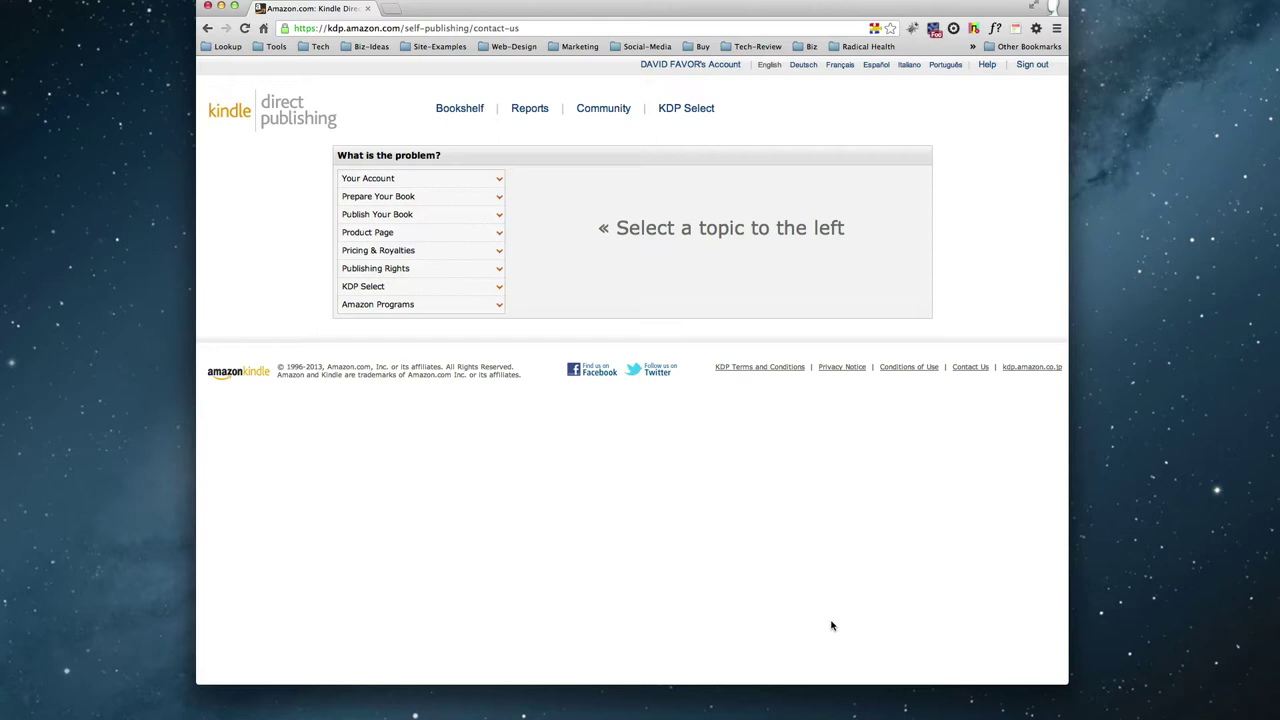
pyautogui.press('super+n')
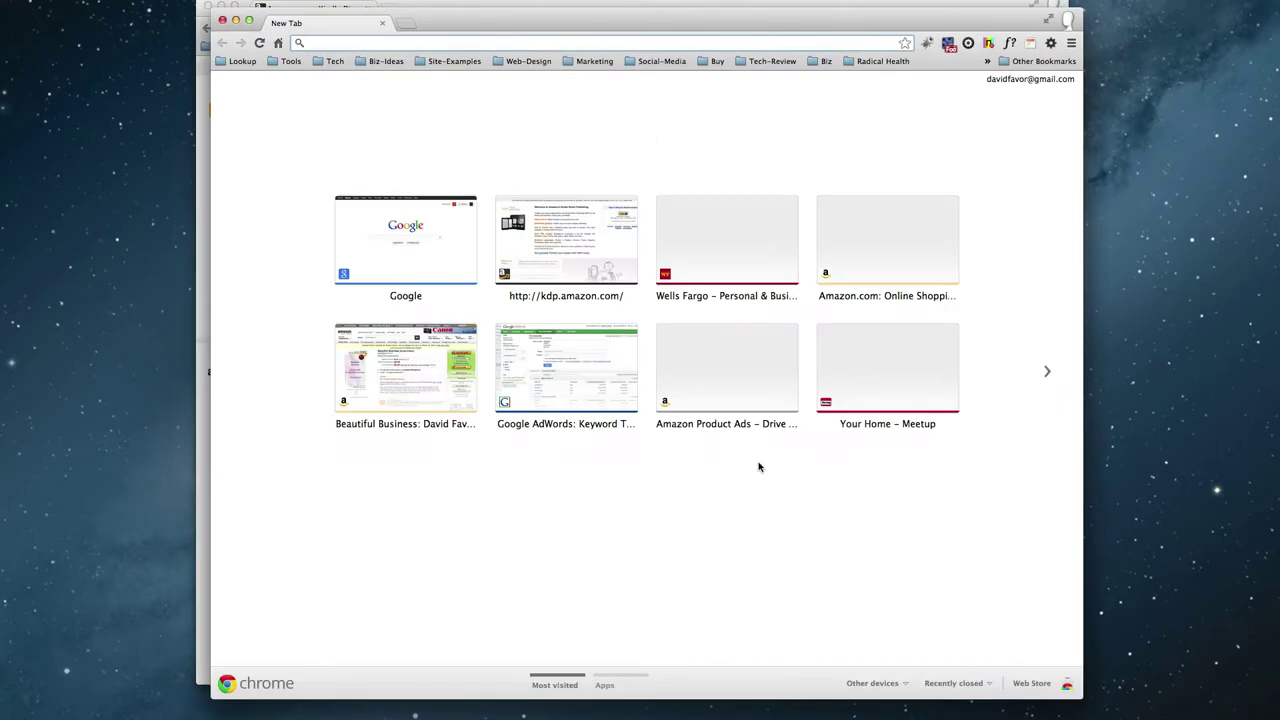
# Load the author's davidfa short link to Beautiful Business and select its Product Details Publisher line.
pyautogui.write('davidfavor.com/bb')
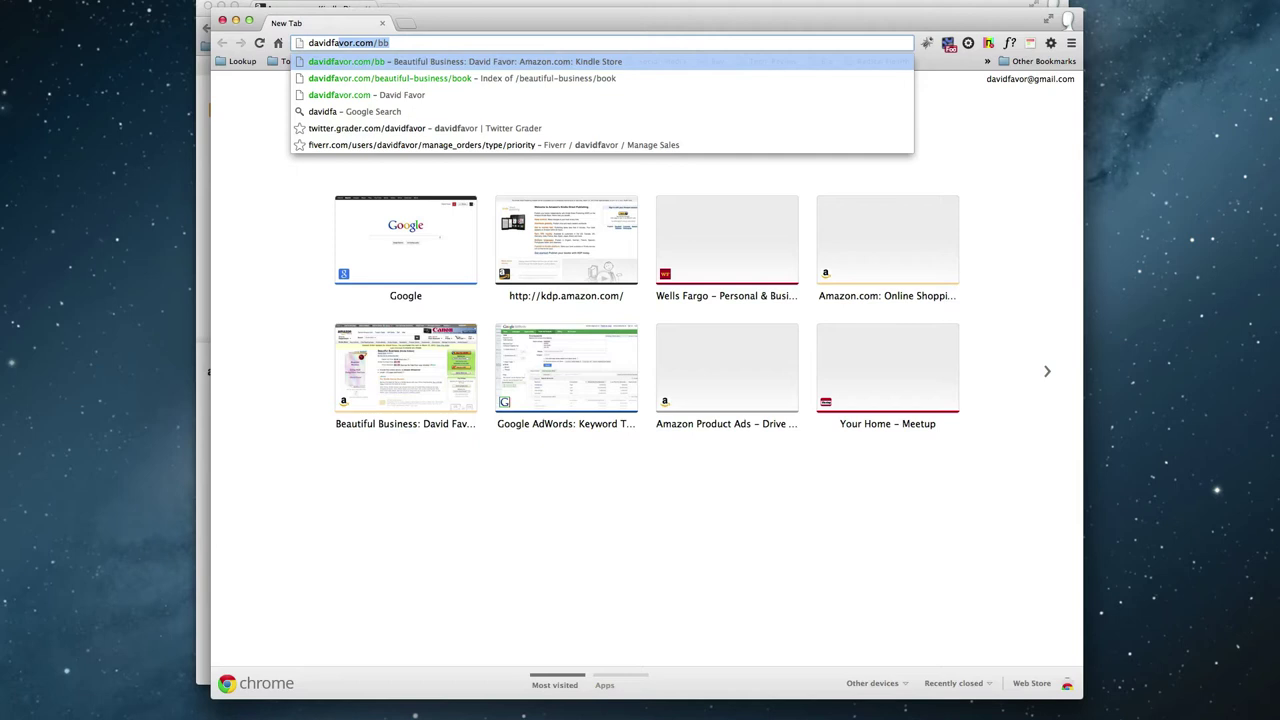
pyautogui.press('Return')
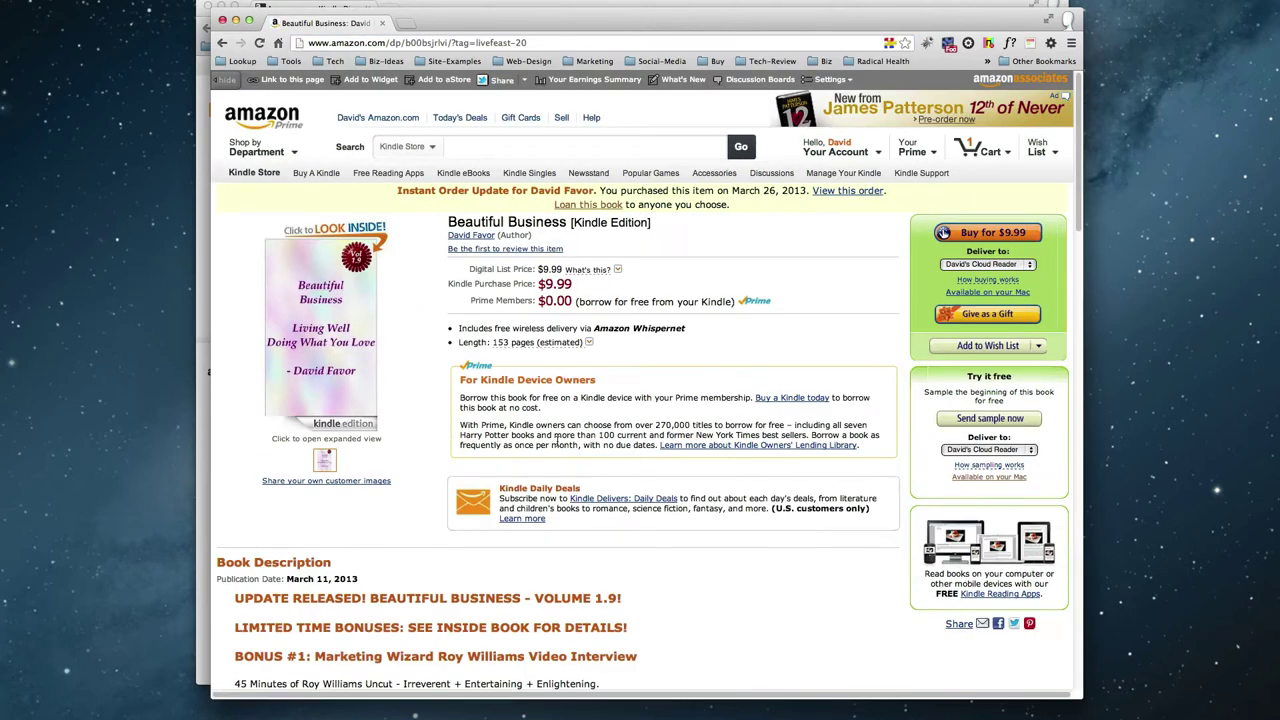
pyautogui.scroll(-1, 891, 517)
pyautogui.scroll(-3, 840, 517)
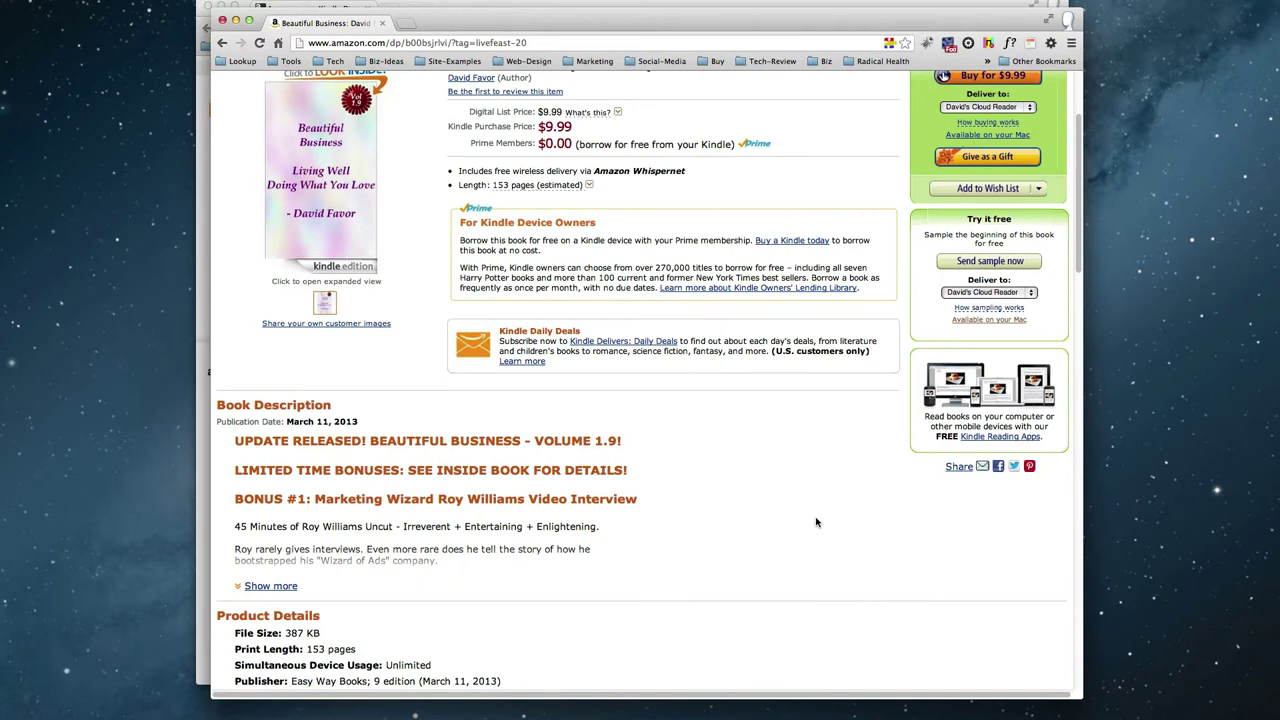
pyautogui.scroll(-6, 512, 573)
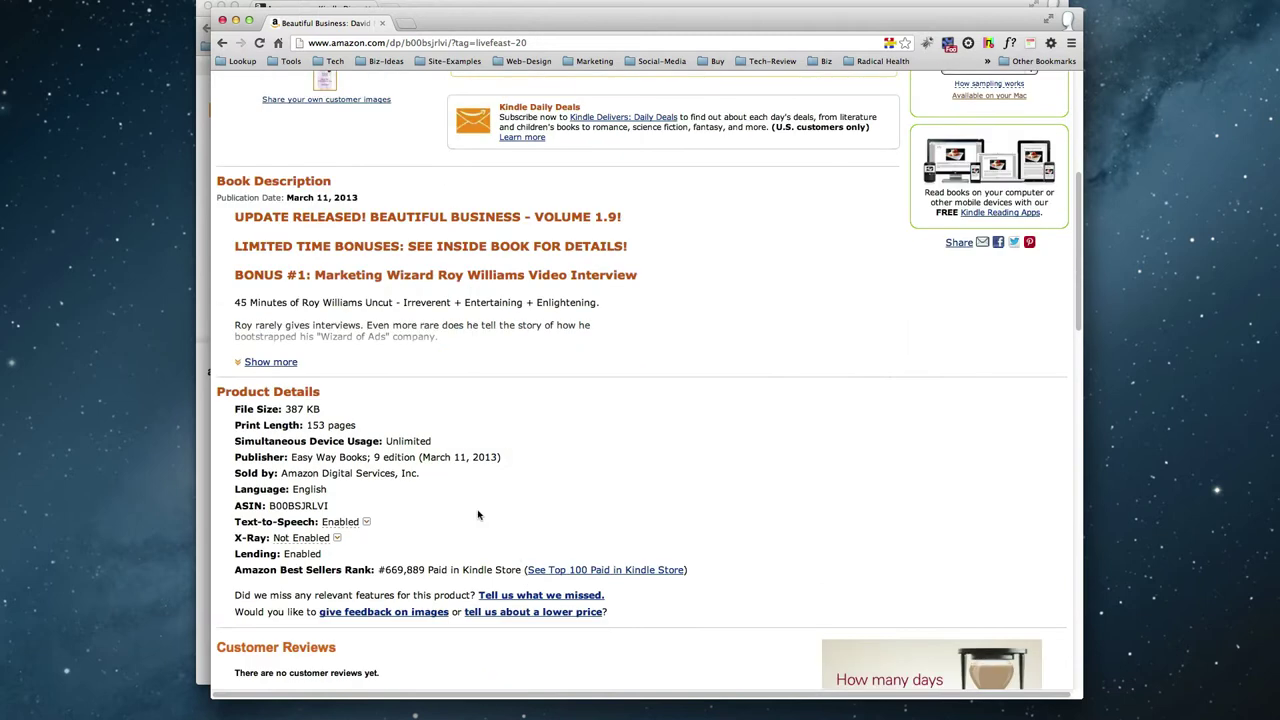
pyautogui.doubleClick(397, 456)
pyautogui.tripleClick(397, 456)
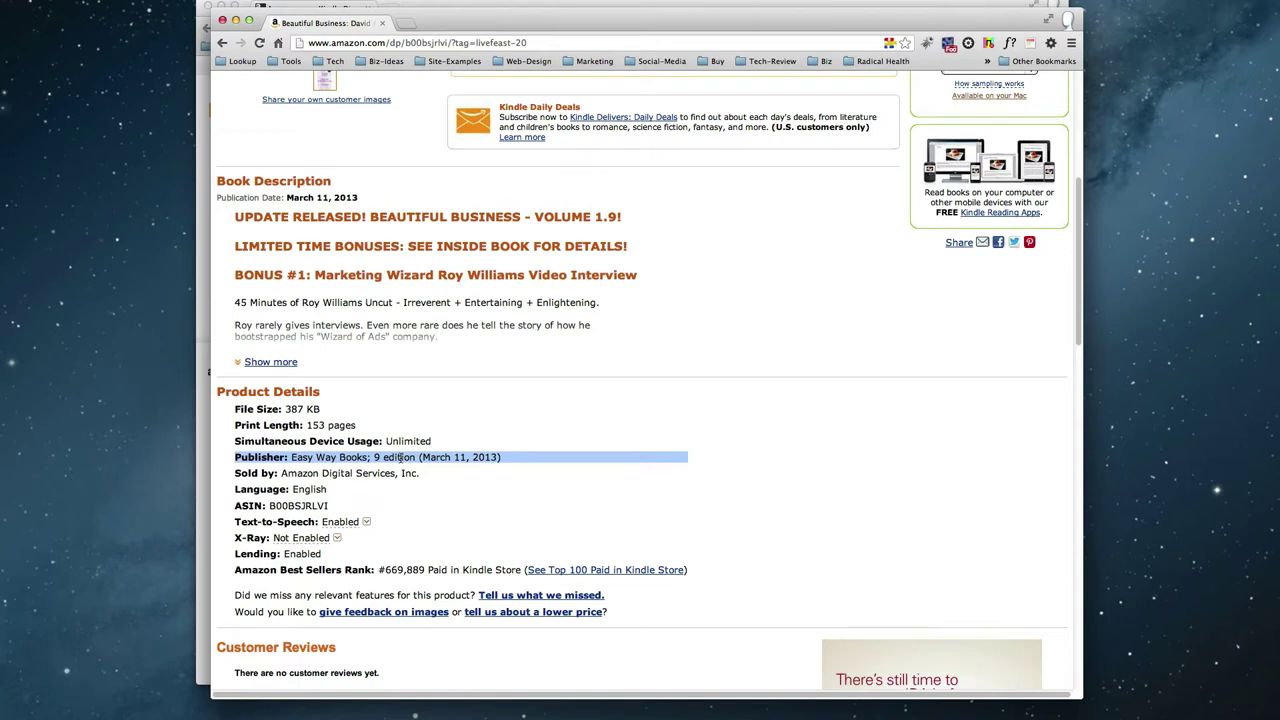
pyautogui.scroll(5, 400, 457)
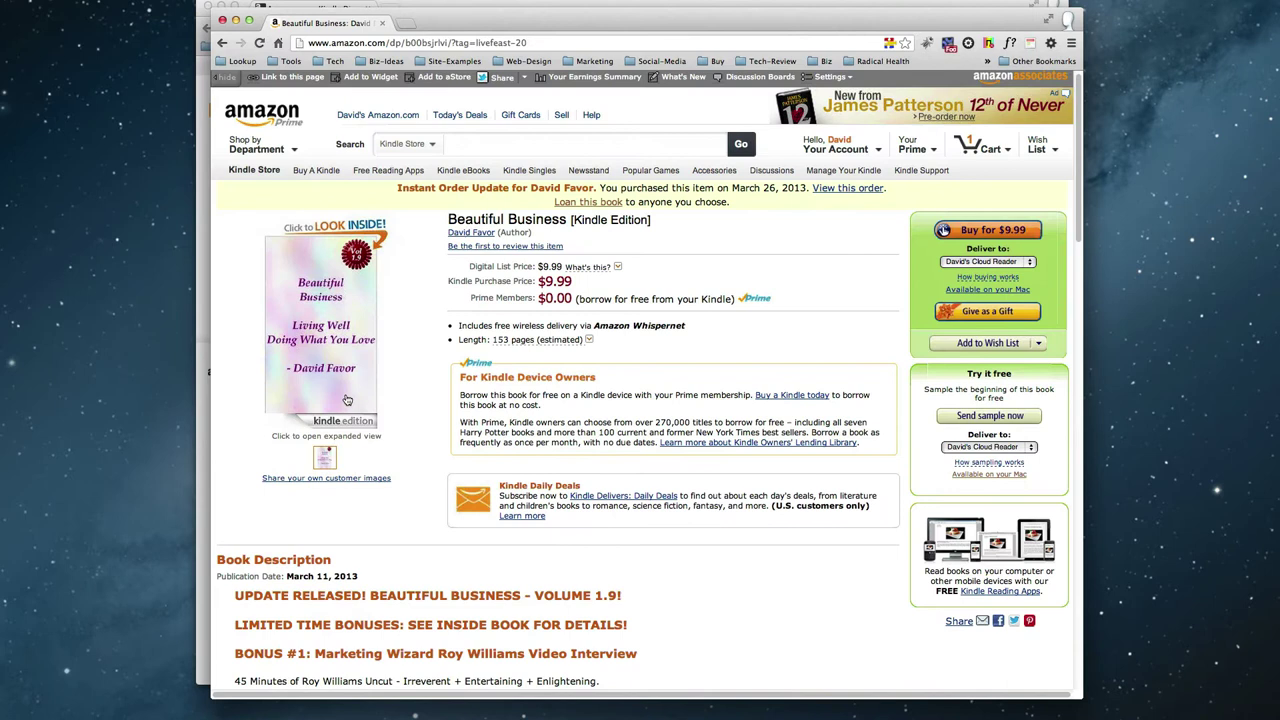
pyautogui.click(324, 408)
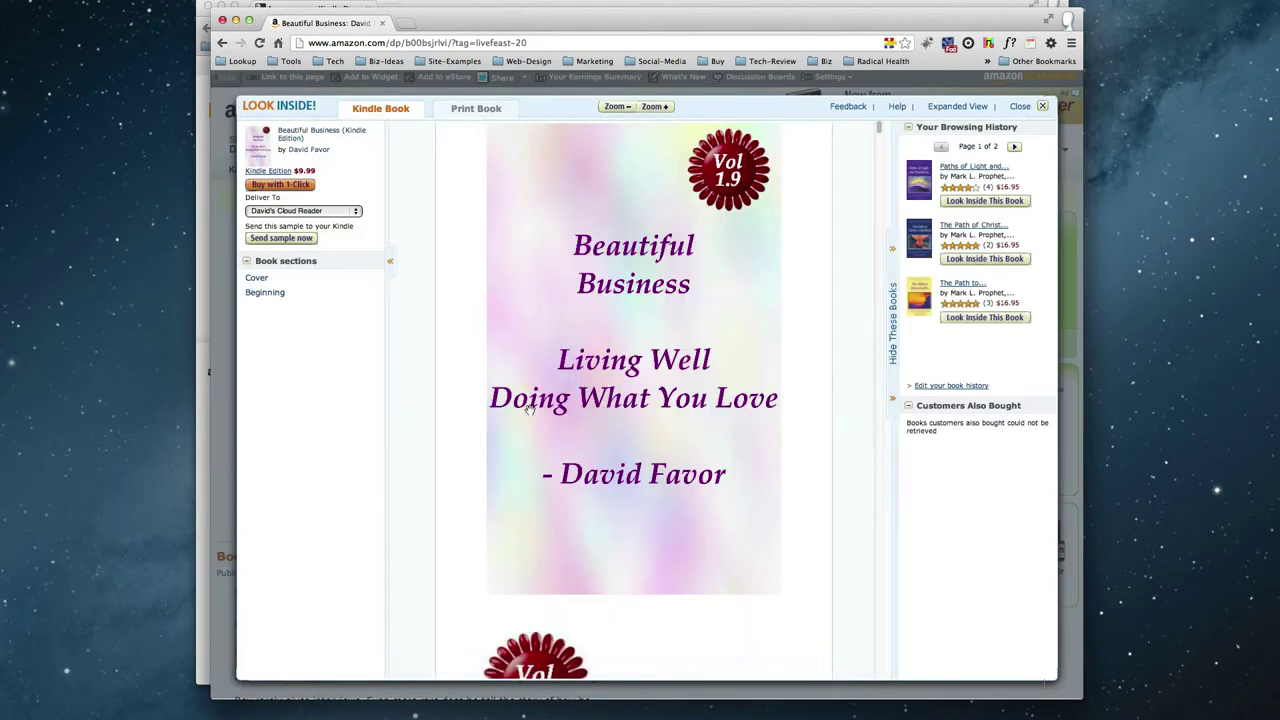
pyautogui.scroll(-5, 530, 410)
pyautogui.scroll(-5, 688, 430)
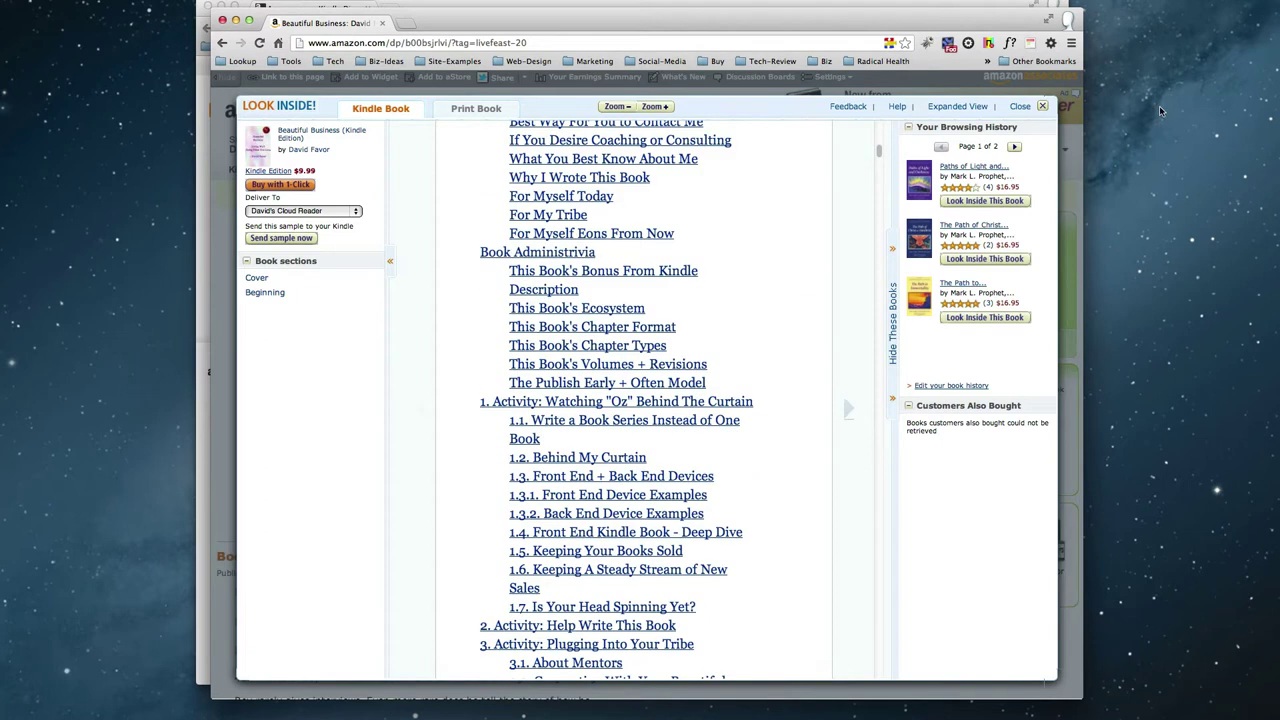
pyautogui.click(1040, 107)
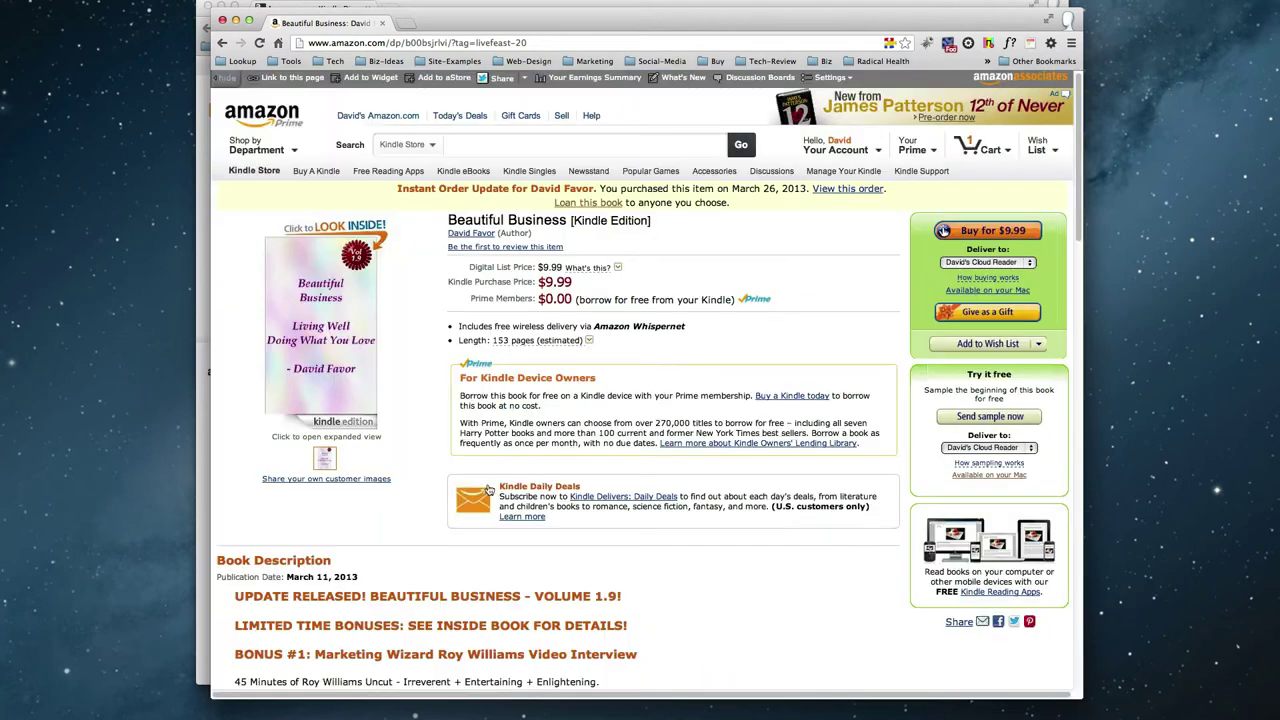
pyautogui.click(325, 398)
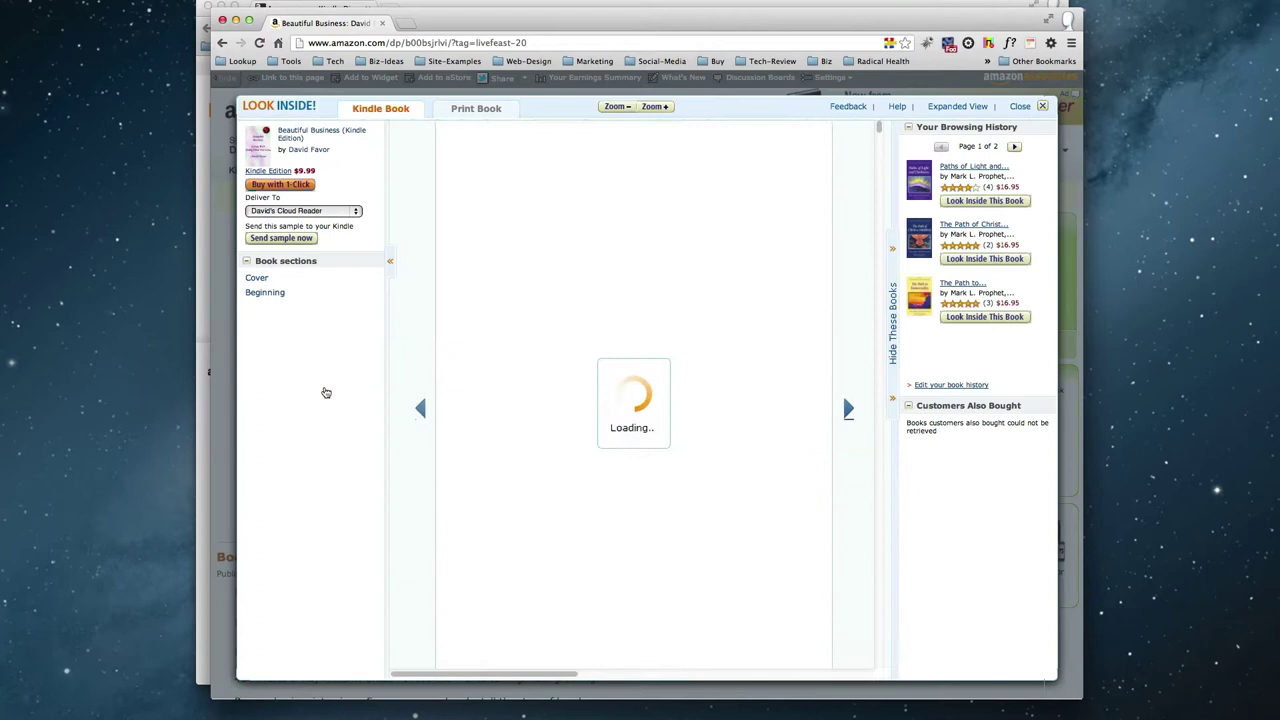
pyautogui.scroll(-20, 640, 425)
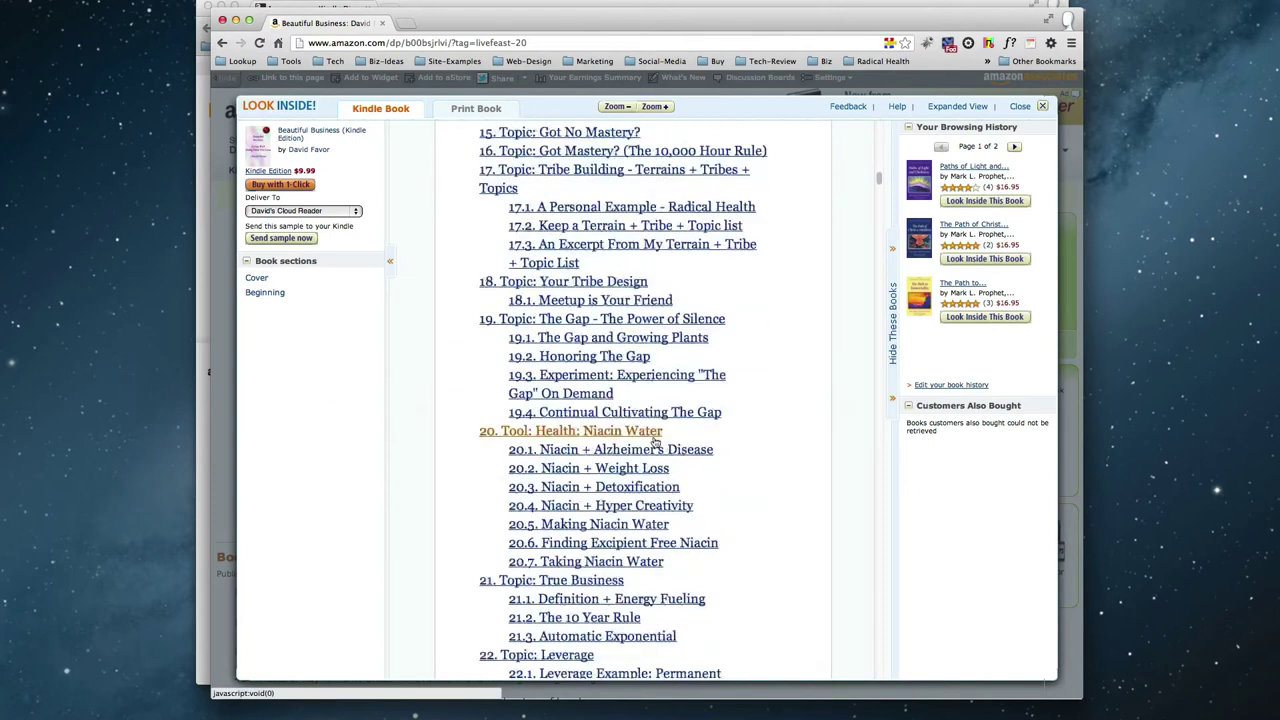
pyautogui.scroll(-20, 629, 497)
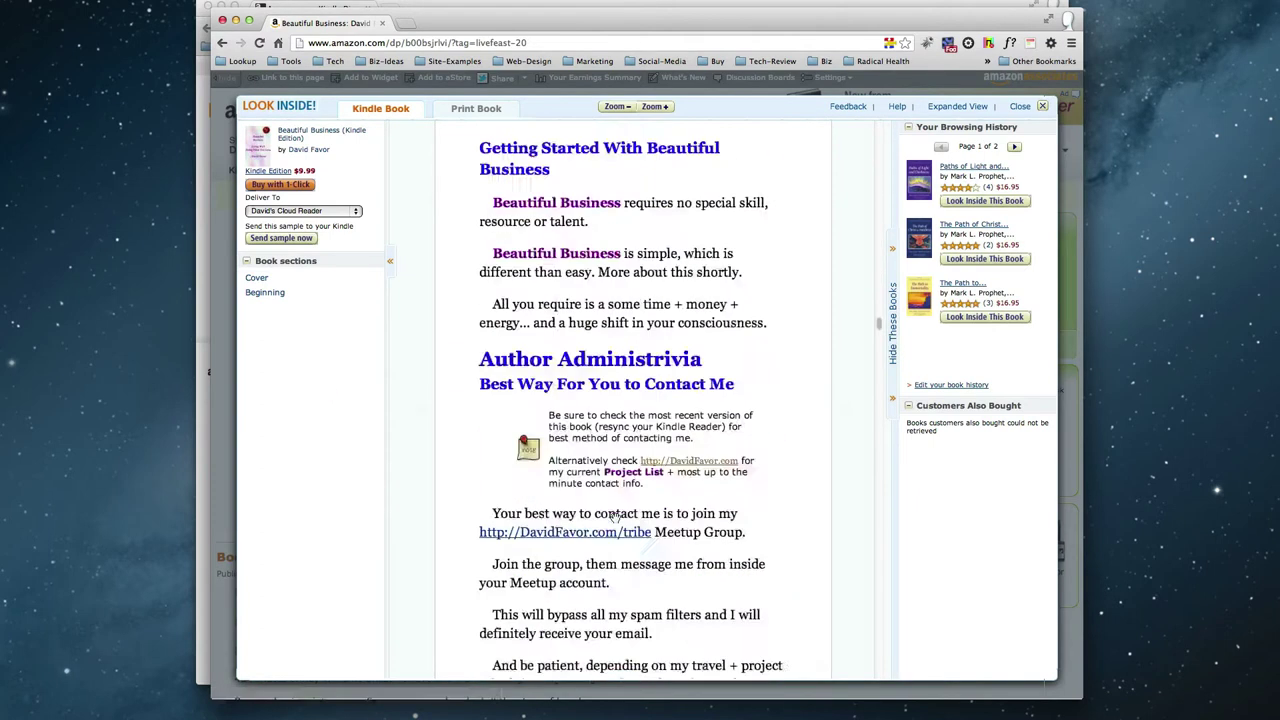
pyautogui.scroll(-20, 622, 503)
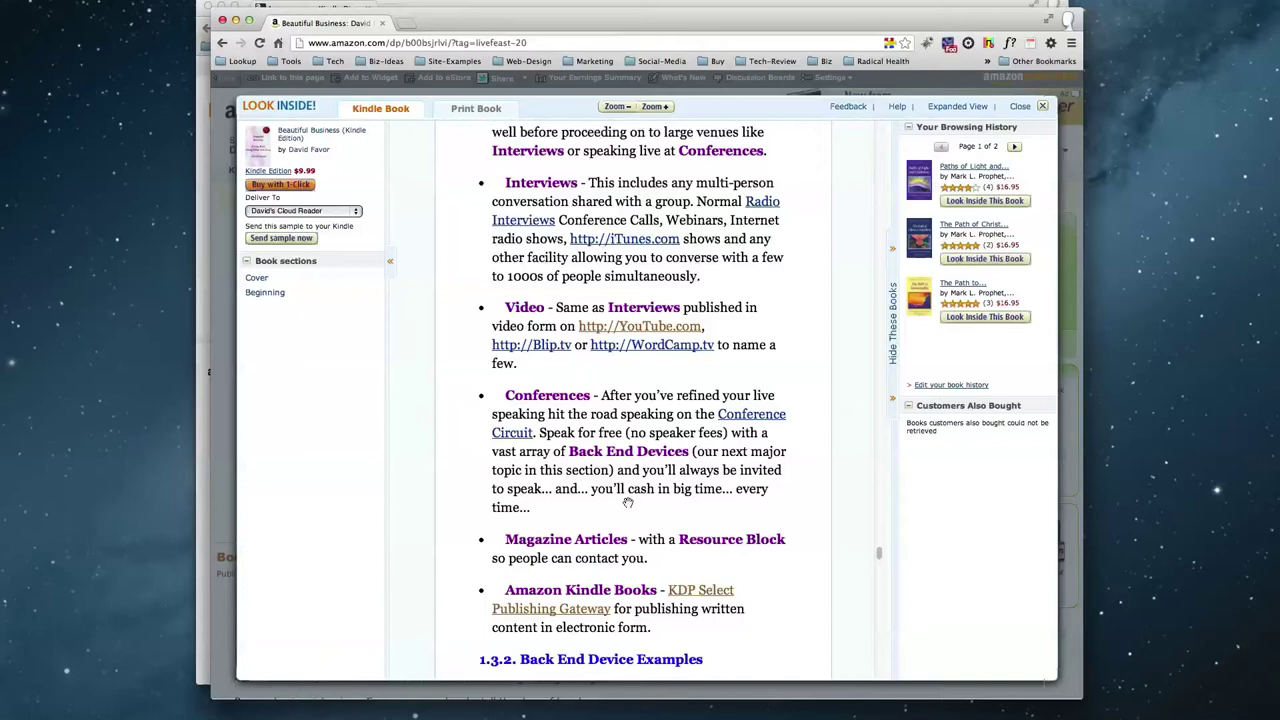
pyautogui.scroll(-20, 632, 502)
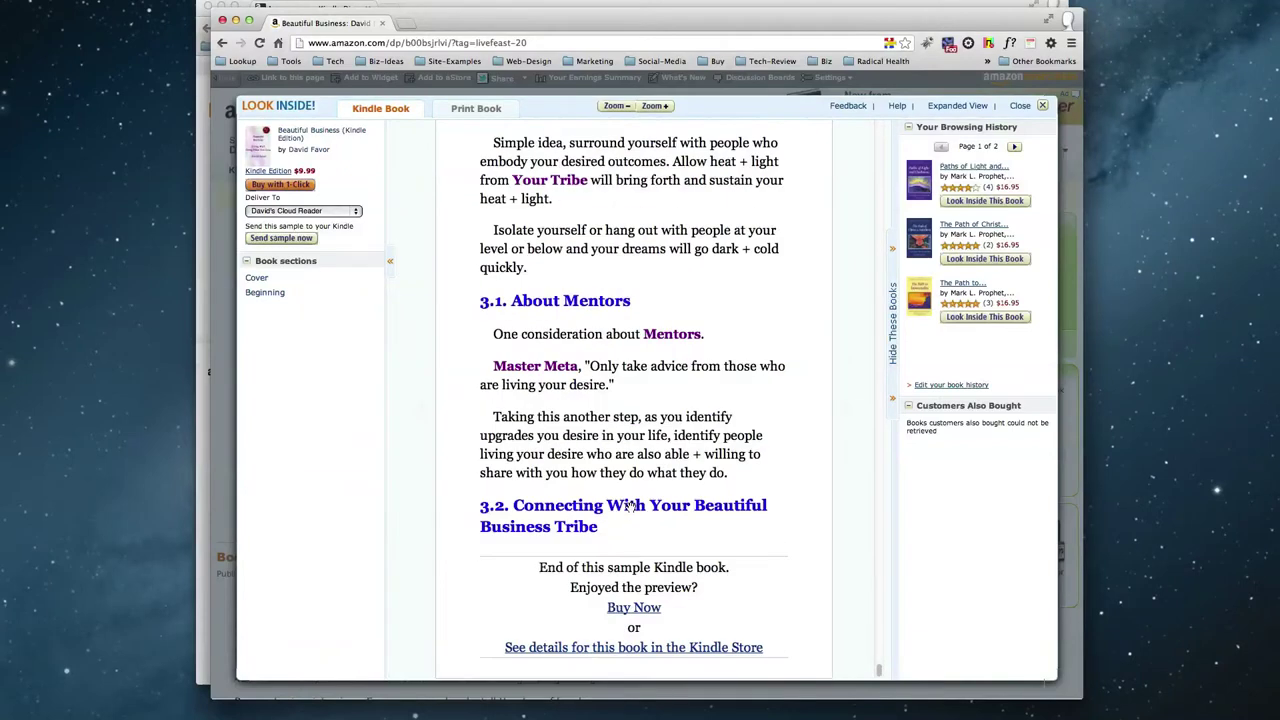
pyautogui.scroll(20, 628, 505)
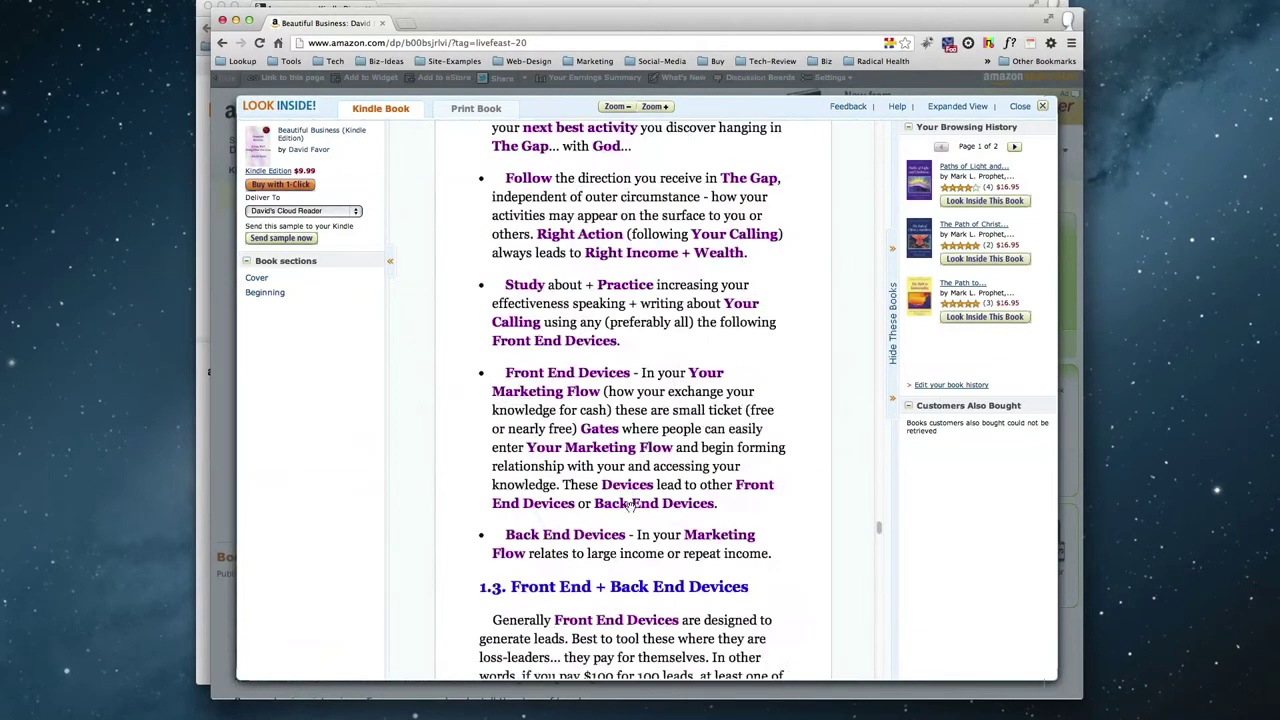
pyautogui.click(1042, 106)
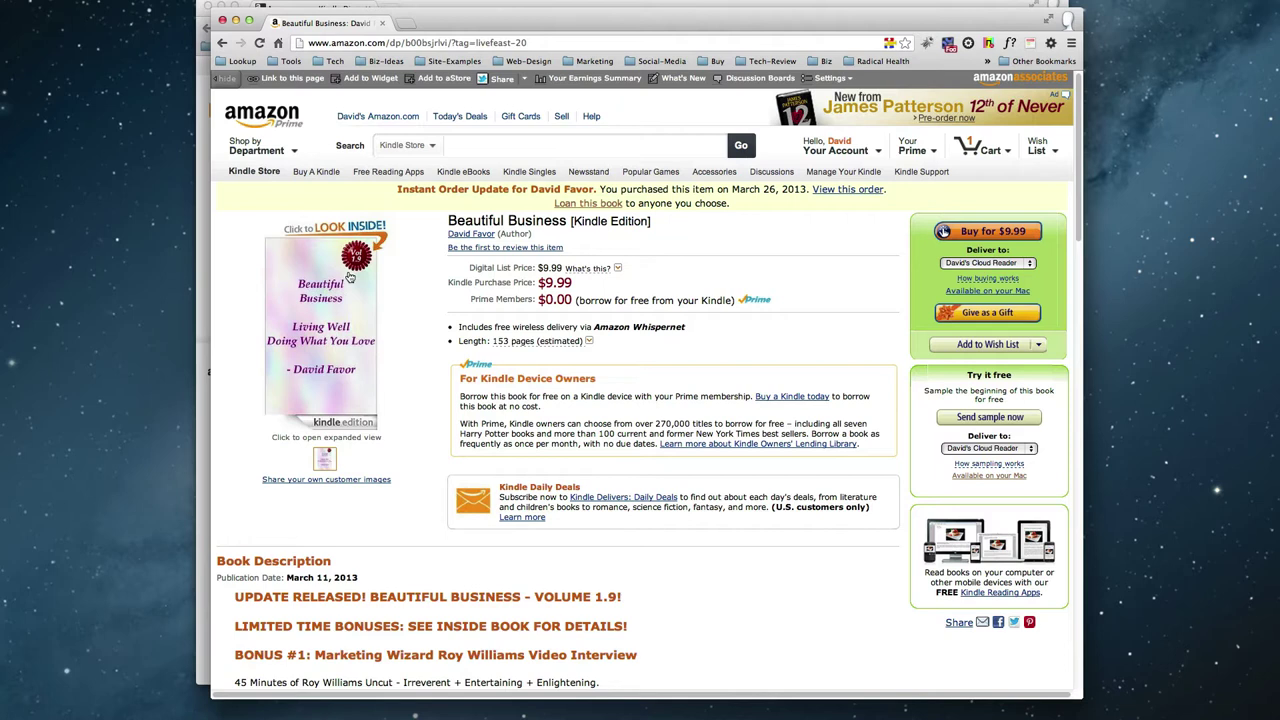
pyautogui.click(326, 343)
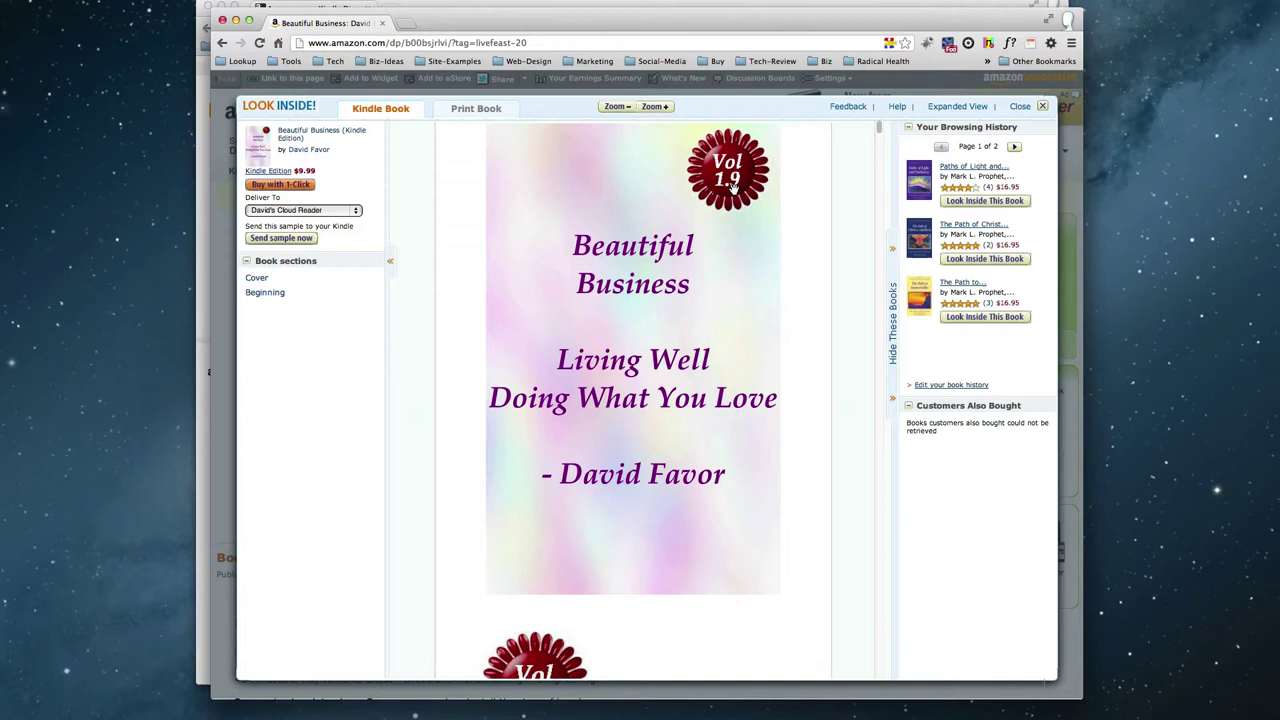
pyautogui.scroll(-5, 745, 240)
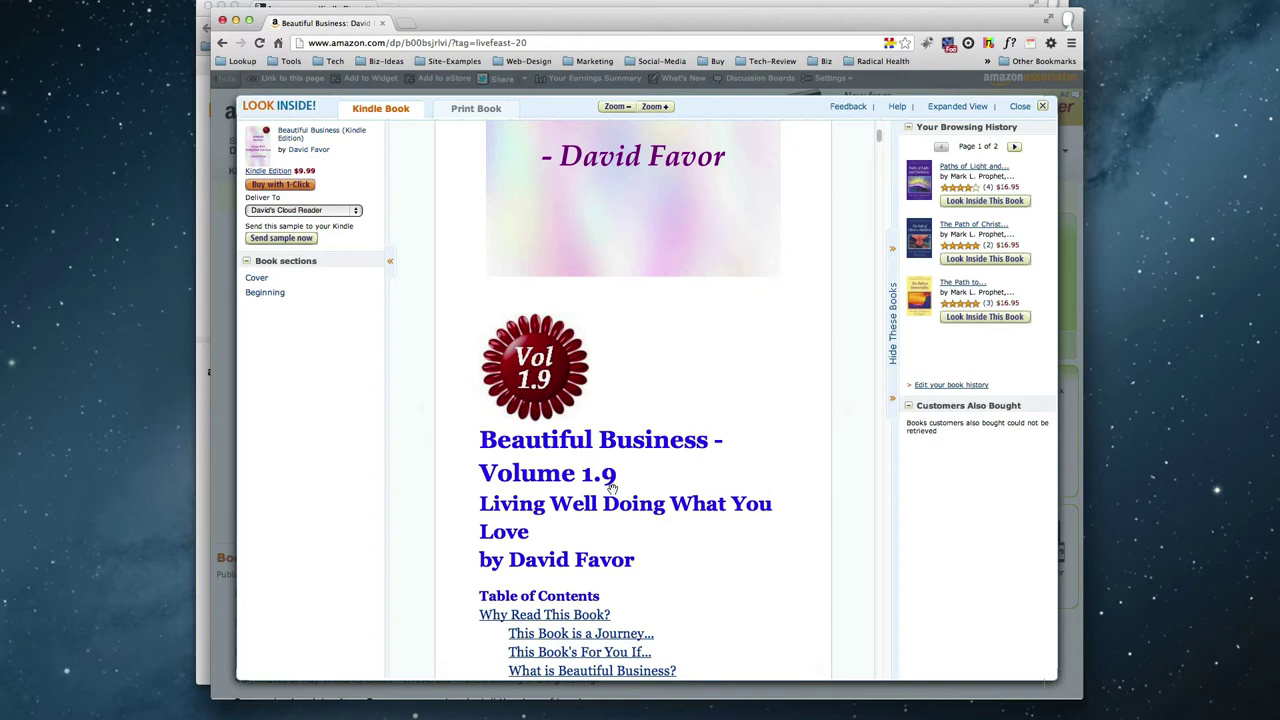
# Check the UPDATE RELEASED! heading, then close the Kindle preview reader and scroll back to the top.
pyautogui.click(1041, 110)
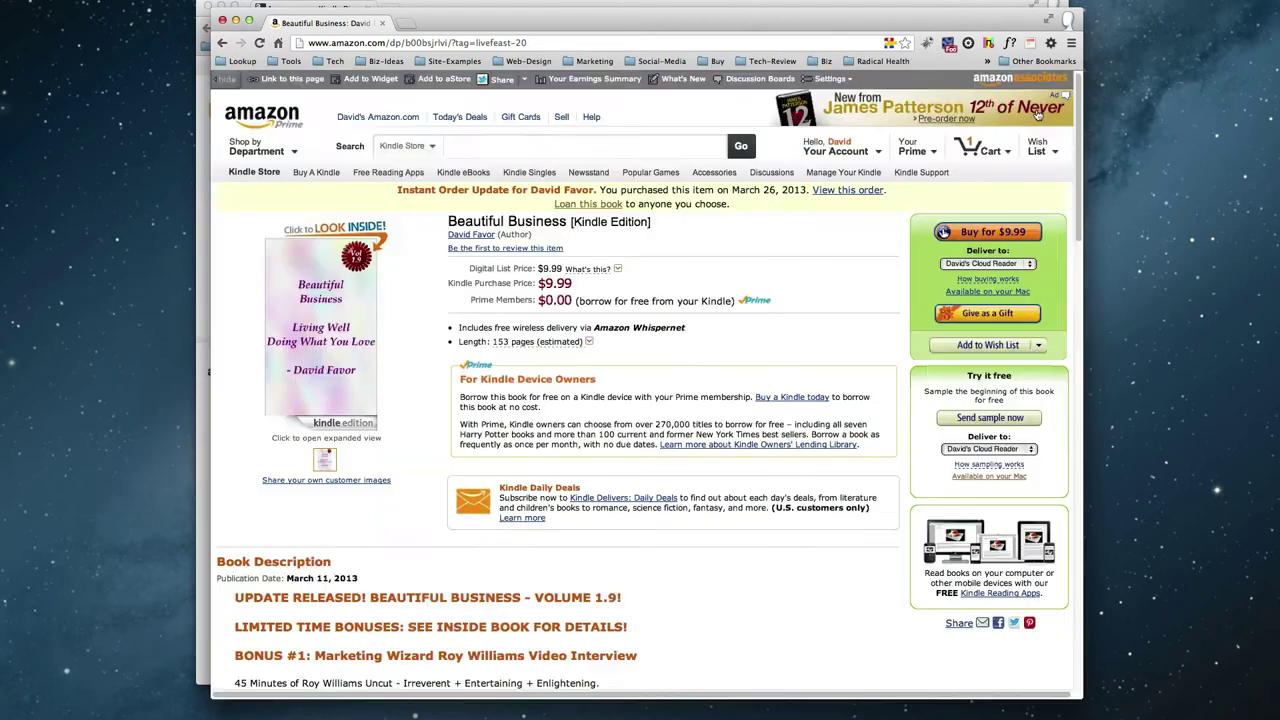
pyautogui.scroll(-3, 530, 560)
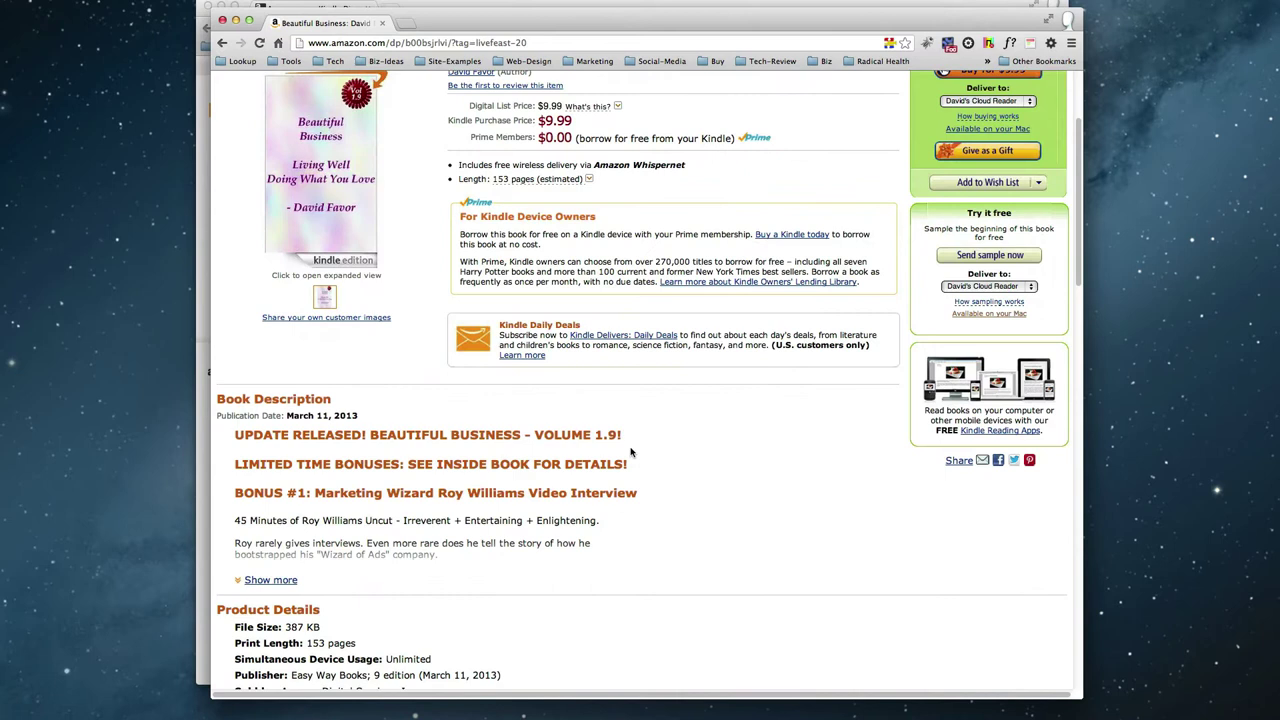
pyautogui.tripleClick(612, 438)
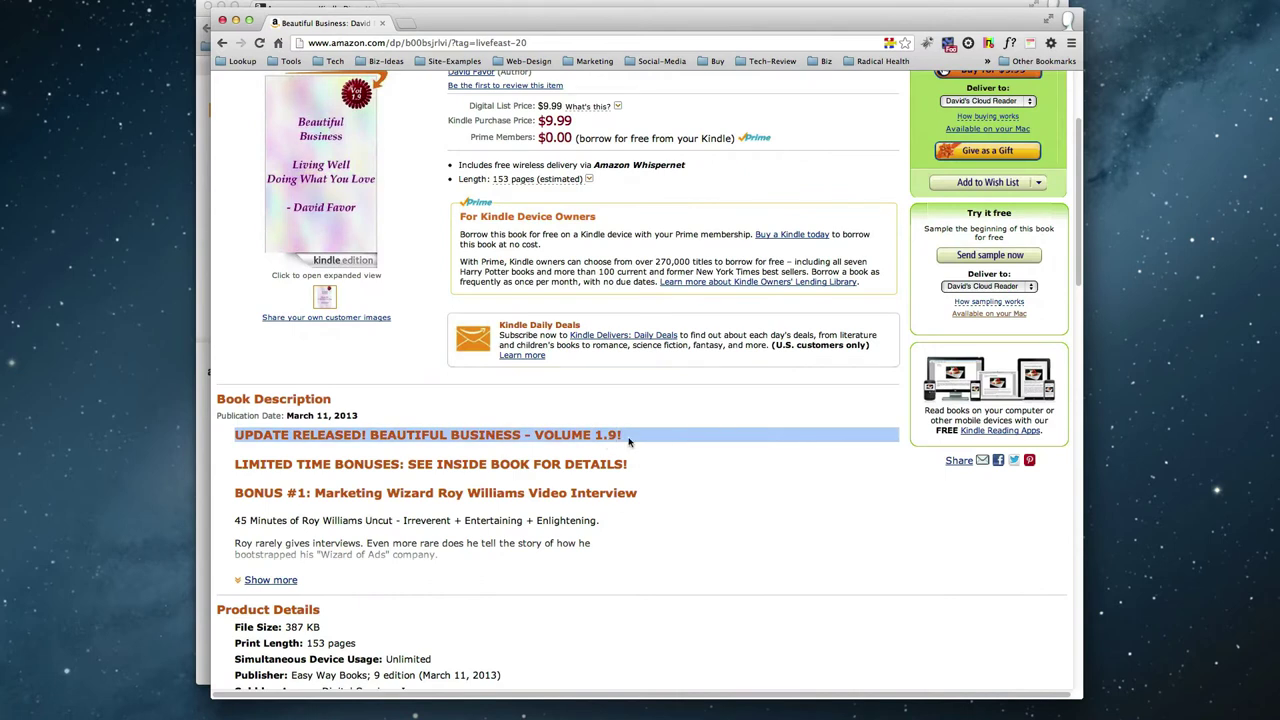
pyautogui.tripleClick(652, 444)
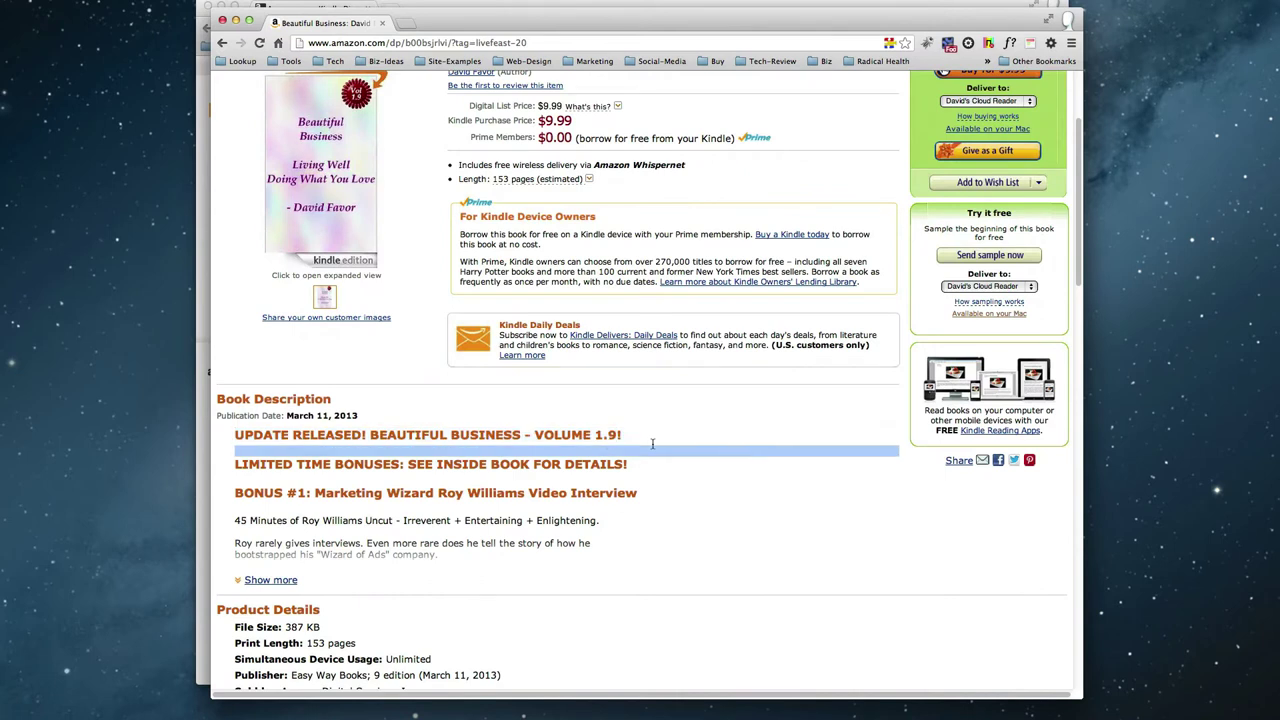
pyautogui.click(699, 410)
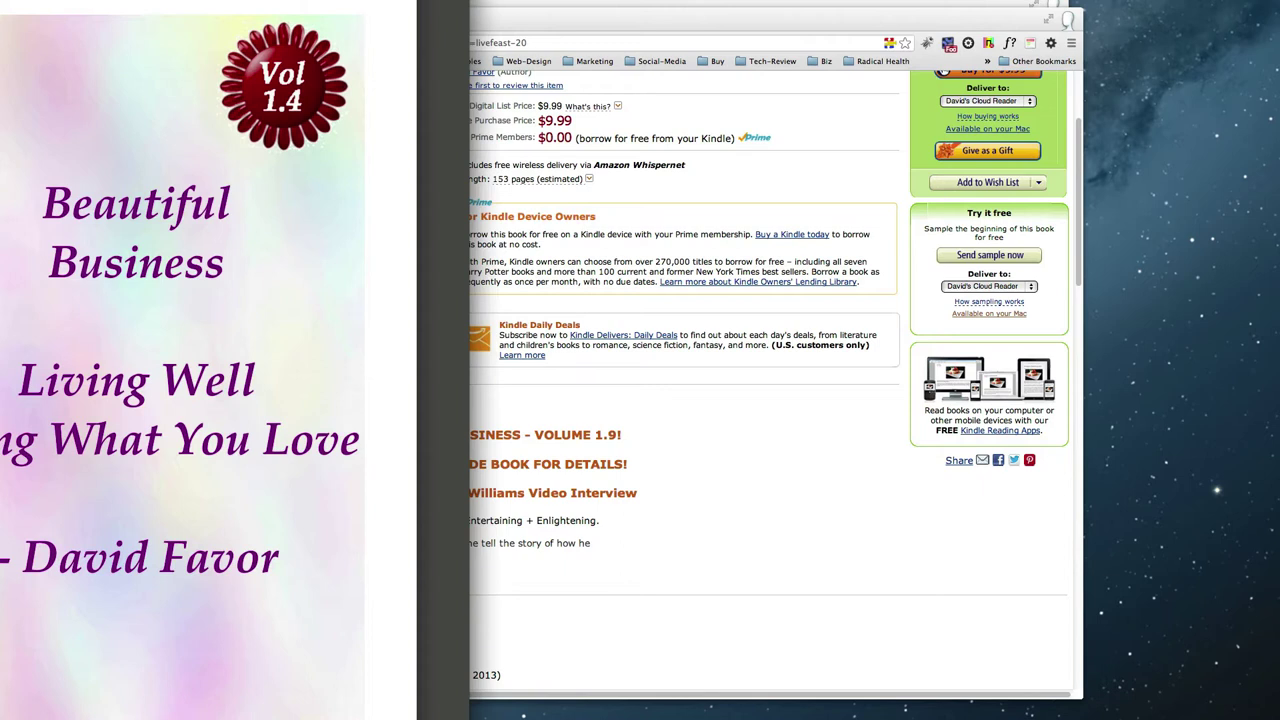
pyautogui.press('super+w')
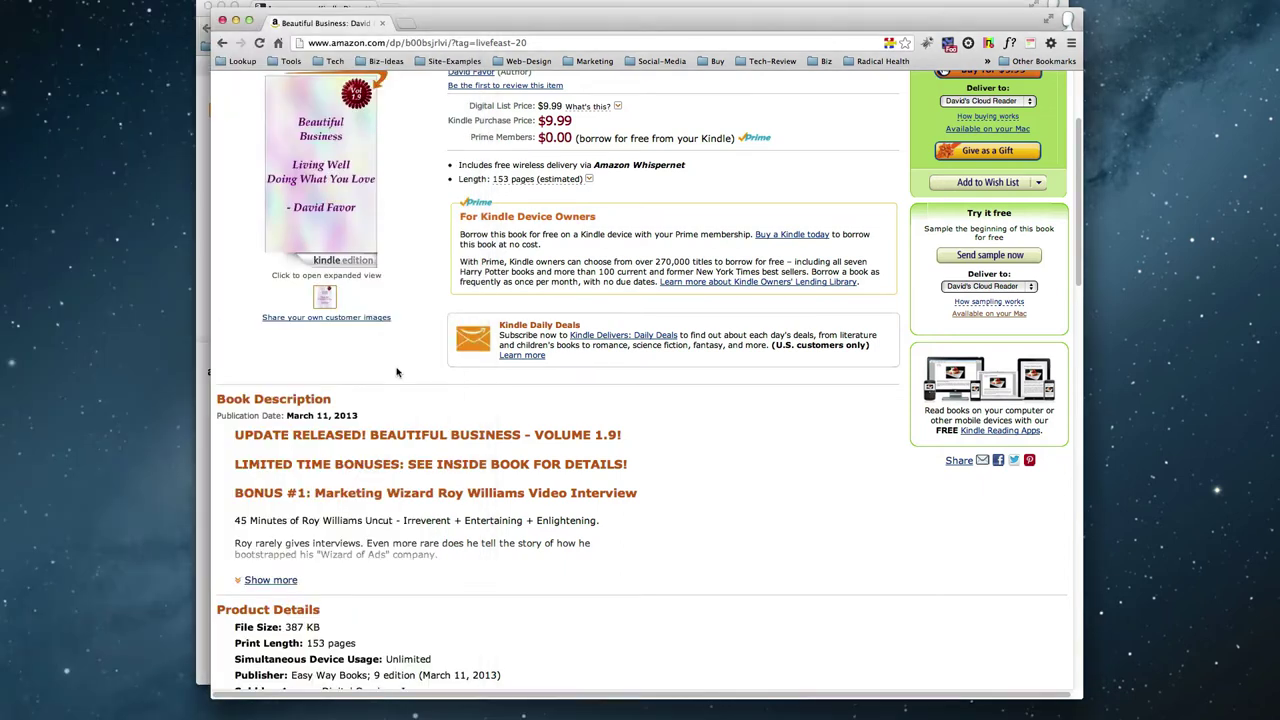
pyautogui.scroll(3, 394, 372)
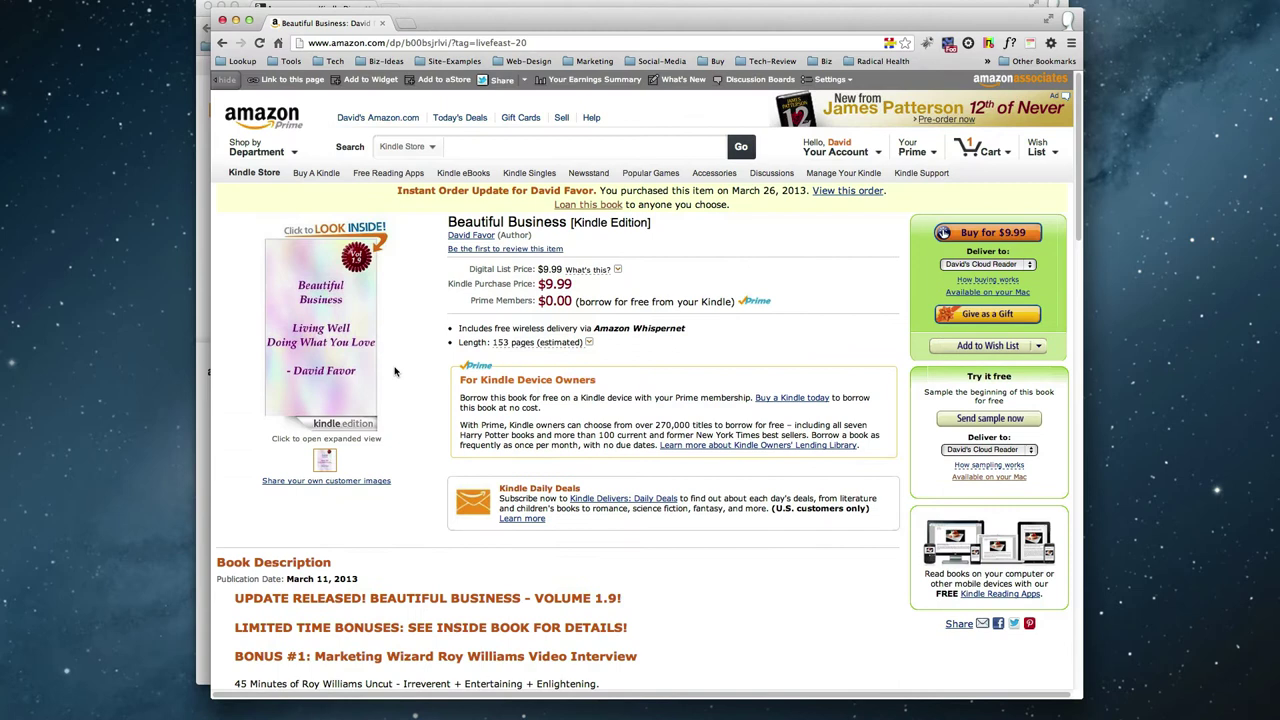
# Close the Amazon window and choose Publish Your Book › Making Corrections on the KDP contact form.
pyautogui.click(223, 21)
pyautogui.click(443, 27)
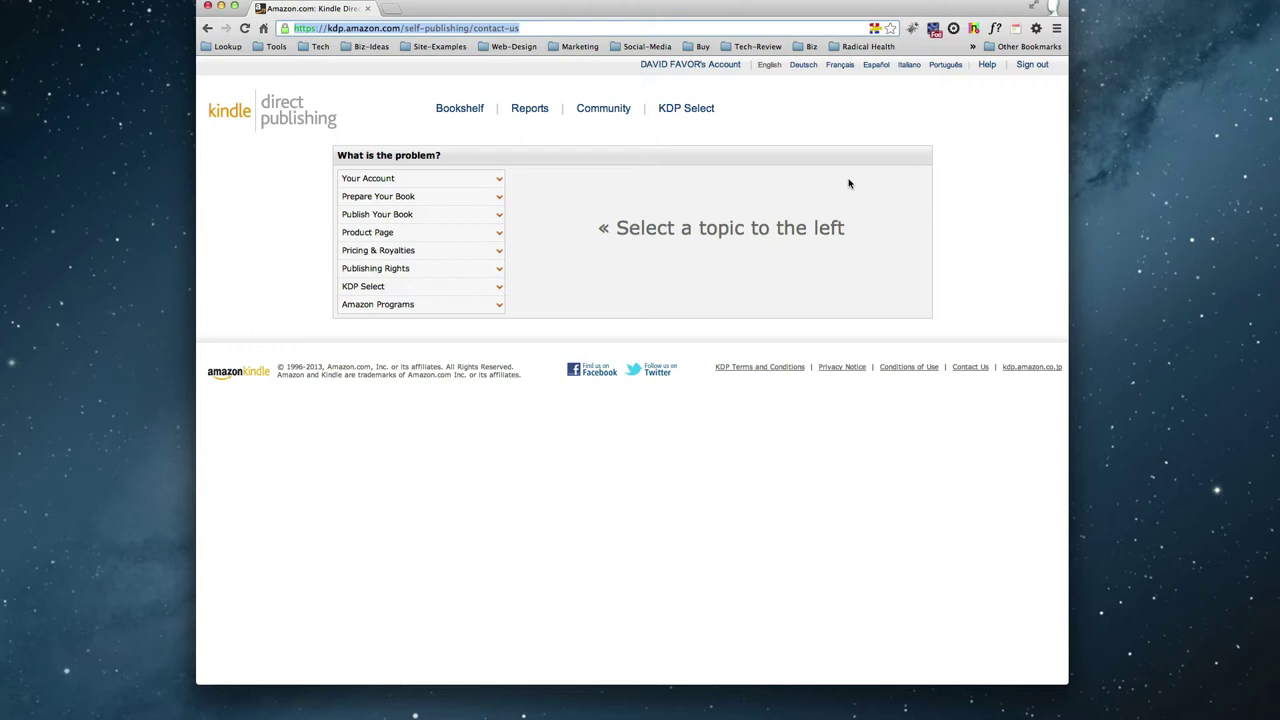
pyautogui.click(586, 597)
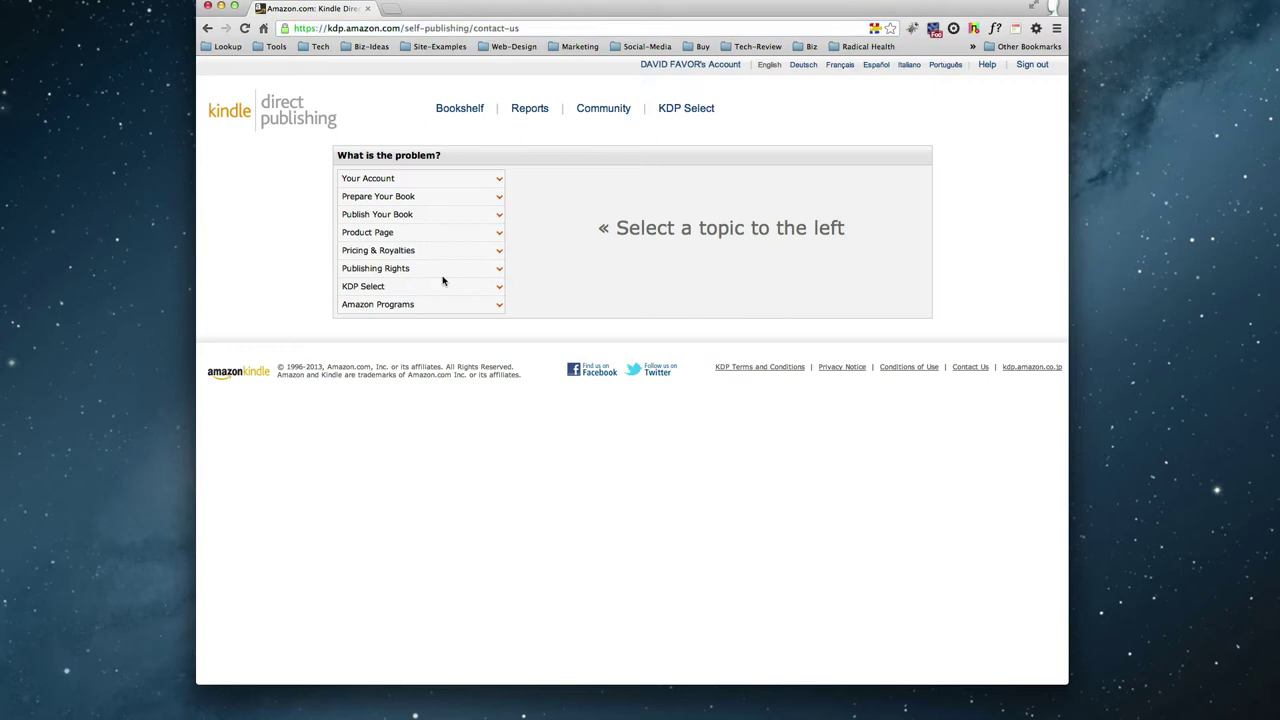
pyautogui.click(413, 219)
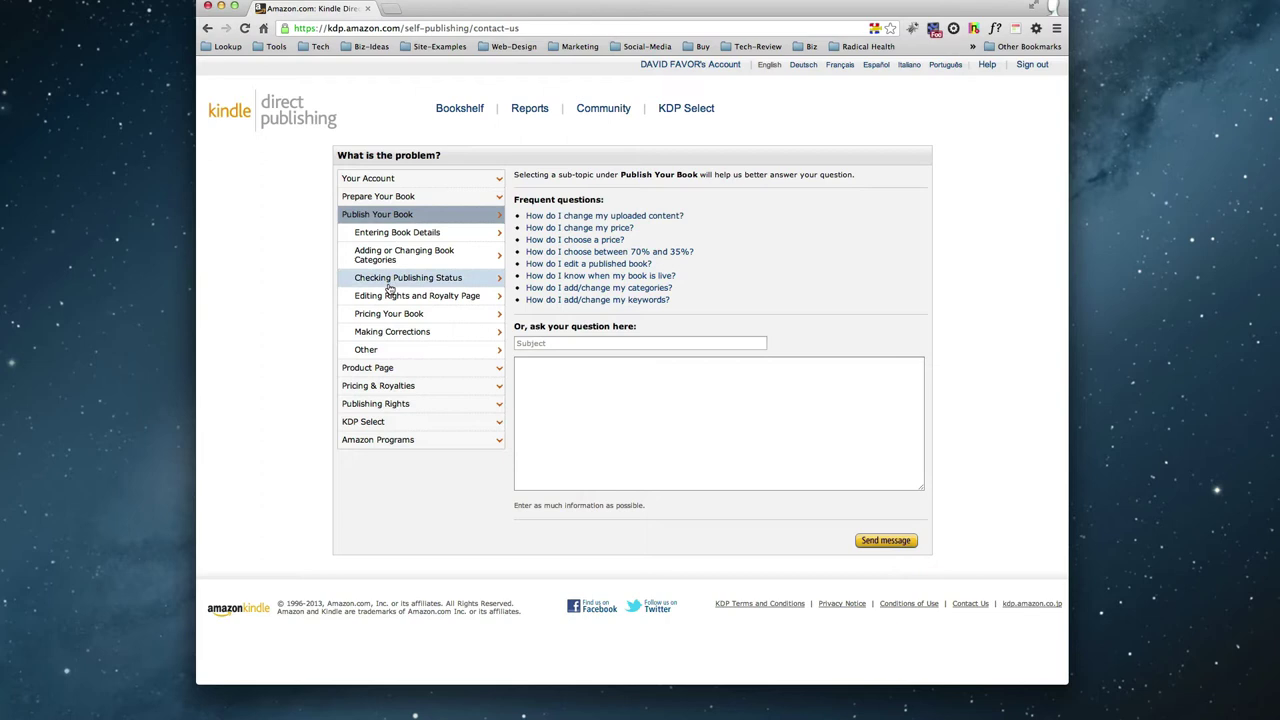
pyautogui.click(384, 335)
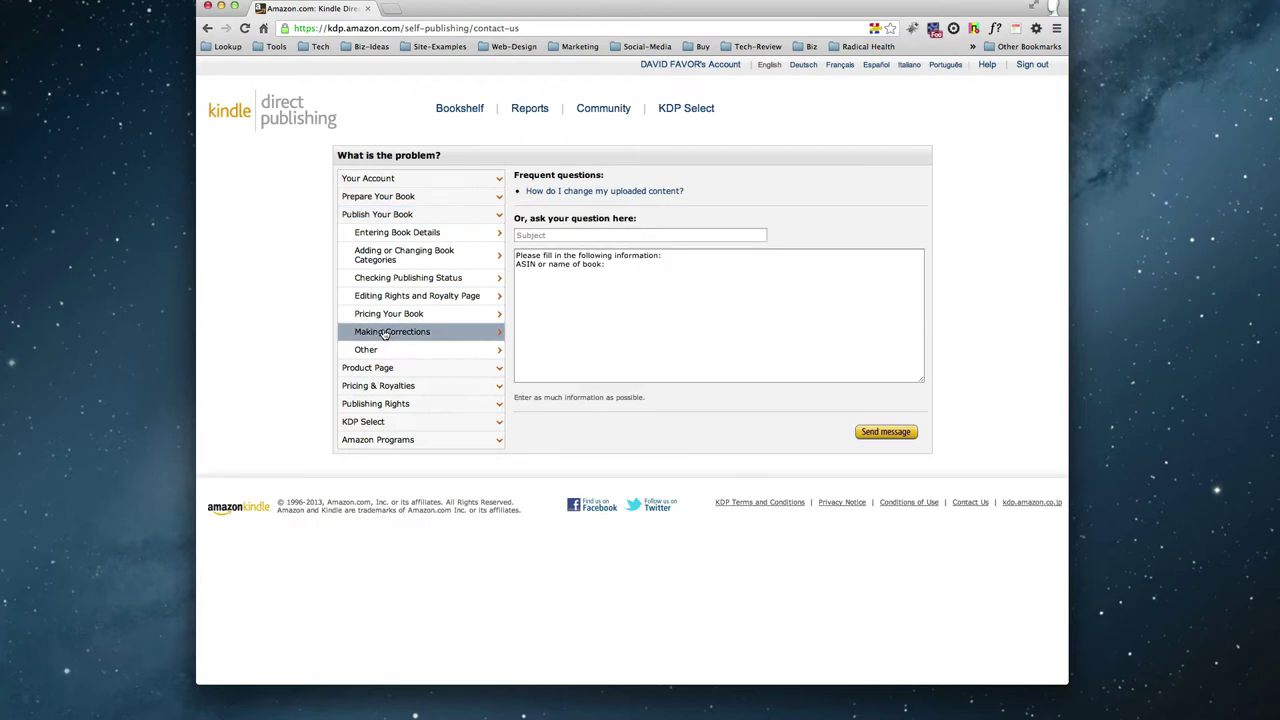
# Enter ASIN as the message subject, discarding the first 'Major changes to my' draft.
pyautogui.click(578, 236)
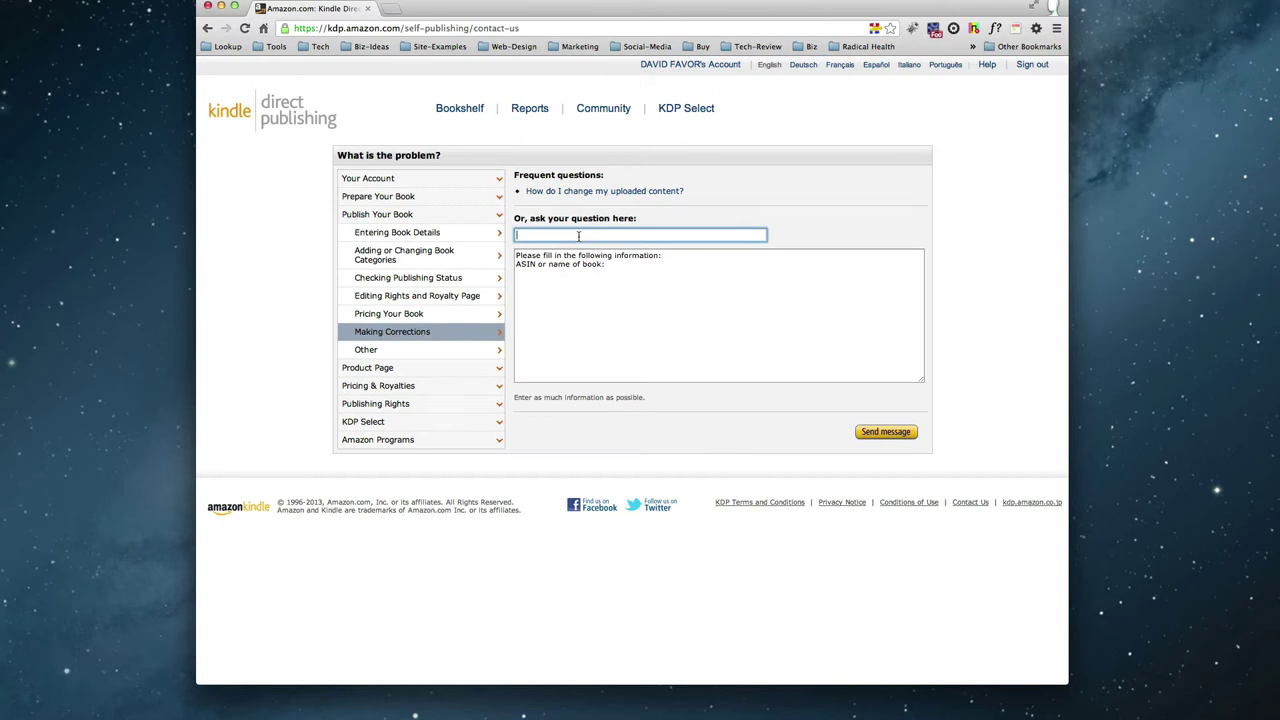
pyautogui.write('Major chage')
pyautogui.press('BackSpace')
pyautogui.press('BackSpace')
pyautogui.write('nges to my')
pyautogui.press('BackSpace')
pyautogui.press('BackSpace')
pyautogui.press('BackSpace')
pyautogui.press('BackSpace')
pyautogui.press('BackSpace')
pyautogui.press('BackSpace')
pyautogui.press('BackSpace')
pyautogui.press('BackSpace')
pyautogui.press('BackSpace')
pyautogui.press('BackSpace')
pyautogui.press('BackSpace')
pyautogui.press('BackSpace')
pyautogui.press('BackSpace')
pyautogui.press('BackSpace')
pyautogui.press('BackSpace')
pyautogui.press('BackSpace')
pyautogui.press('BackSpace')
pyautogui.press('BackSpace')
pyautogui.press('BackSpace')
pyautogui.press('BackSpace')
pyautogui.write('ASIN')
pyautogui.click(658, 262)
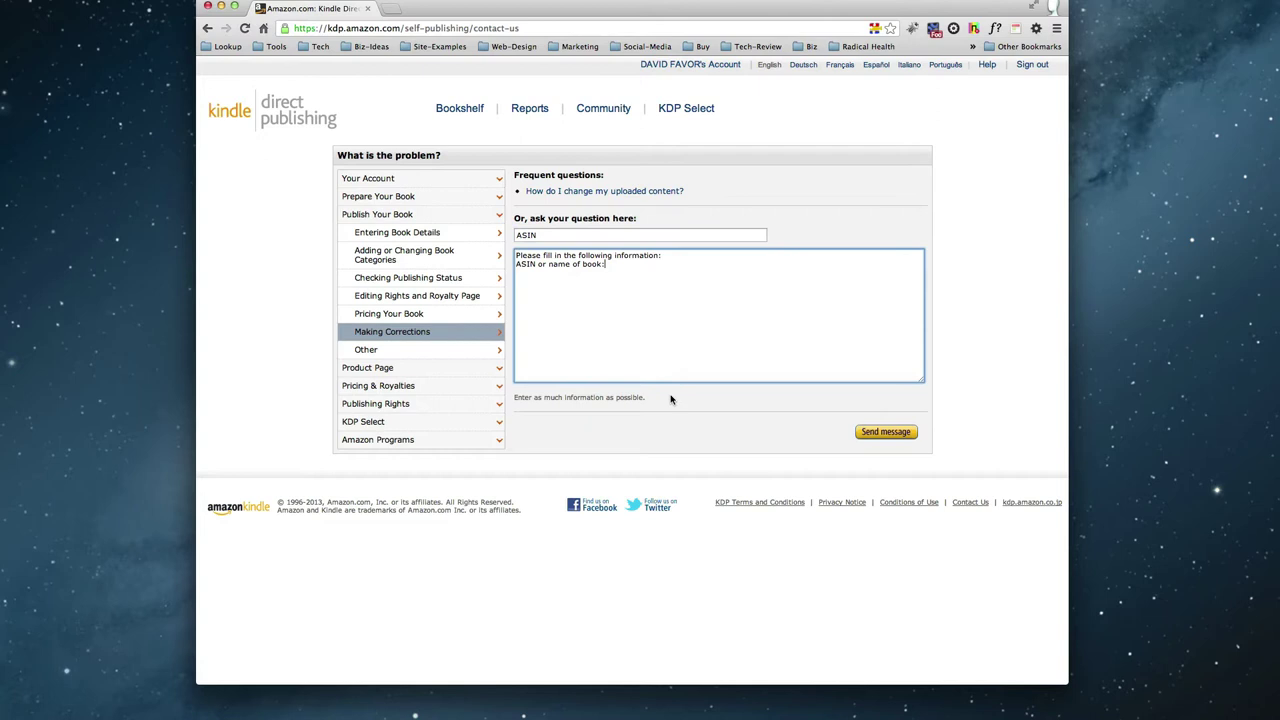
pyautogui.press('super+n')
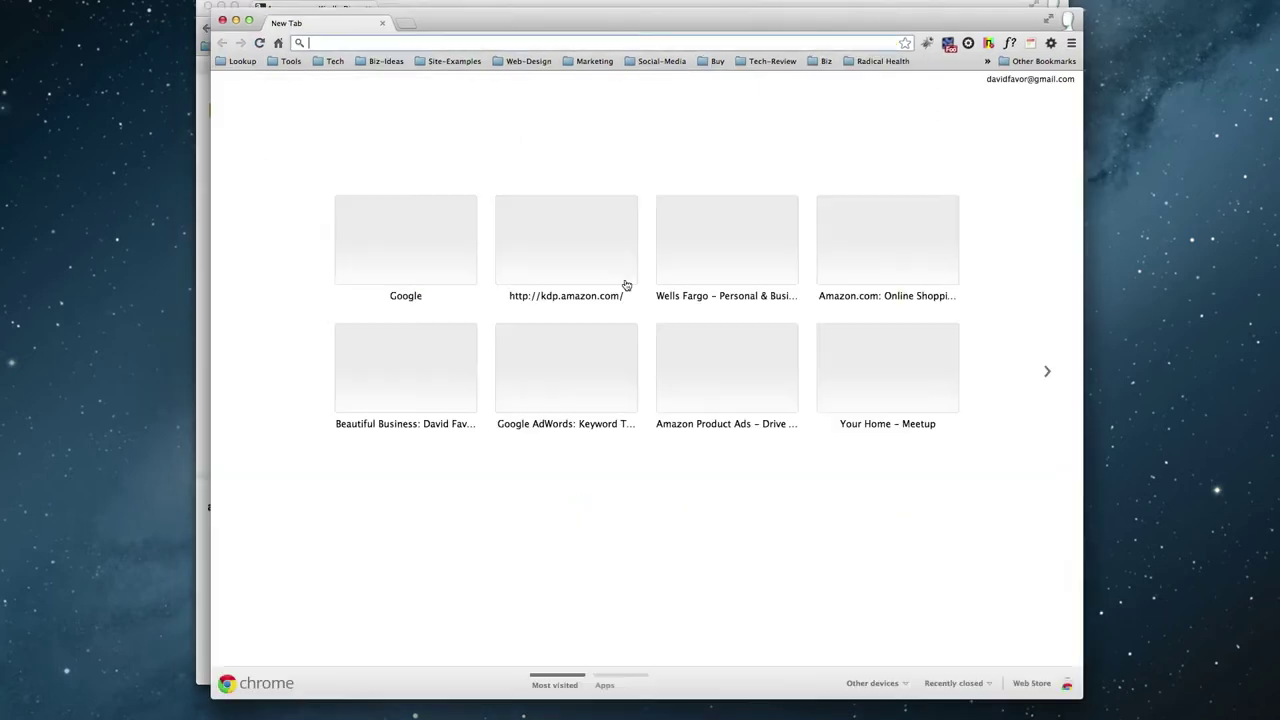
pyautogui.click(334, 61)
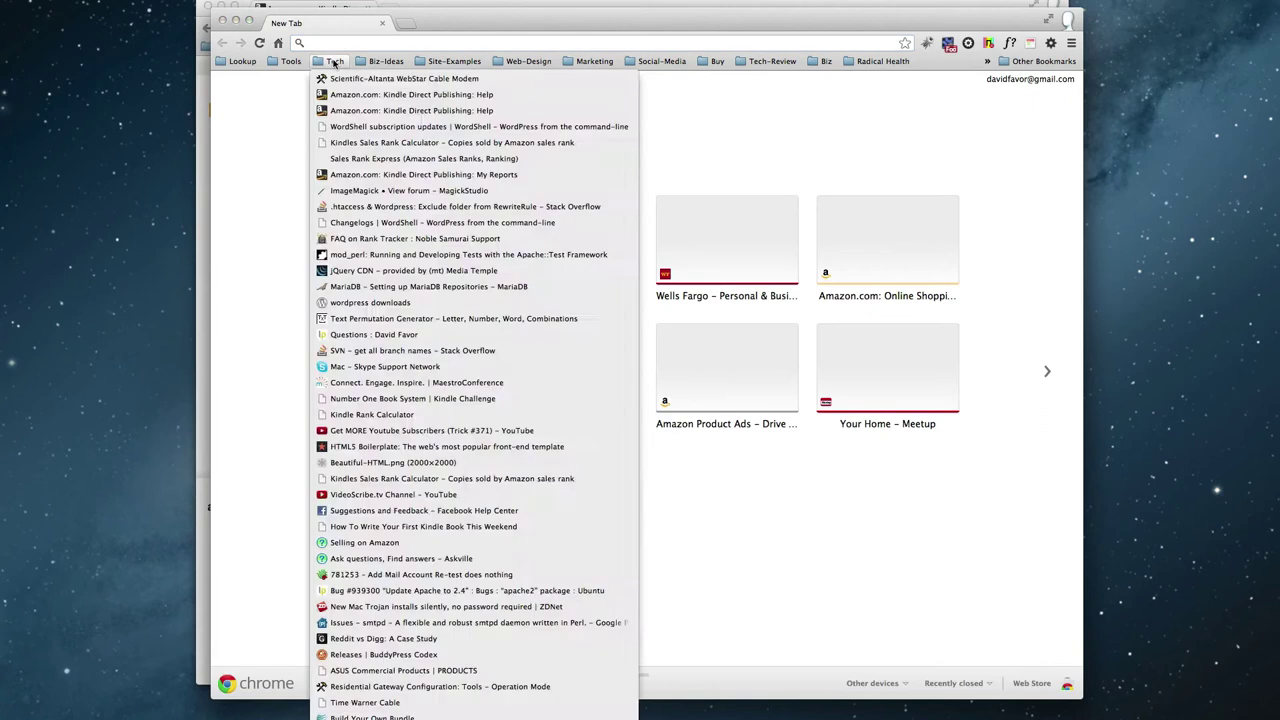
pyautogui.click(292, 61)
pyautogui.click(335, 62)
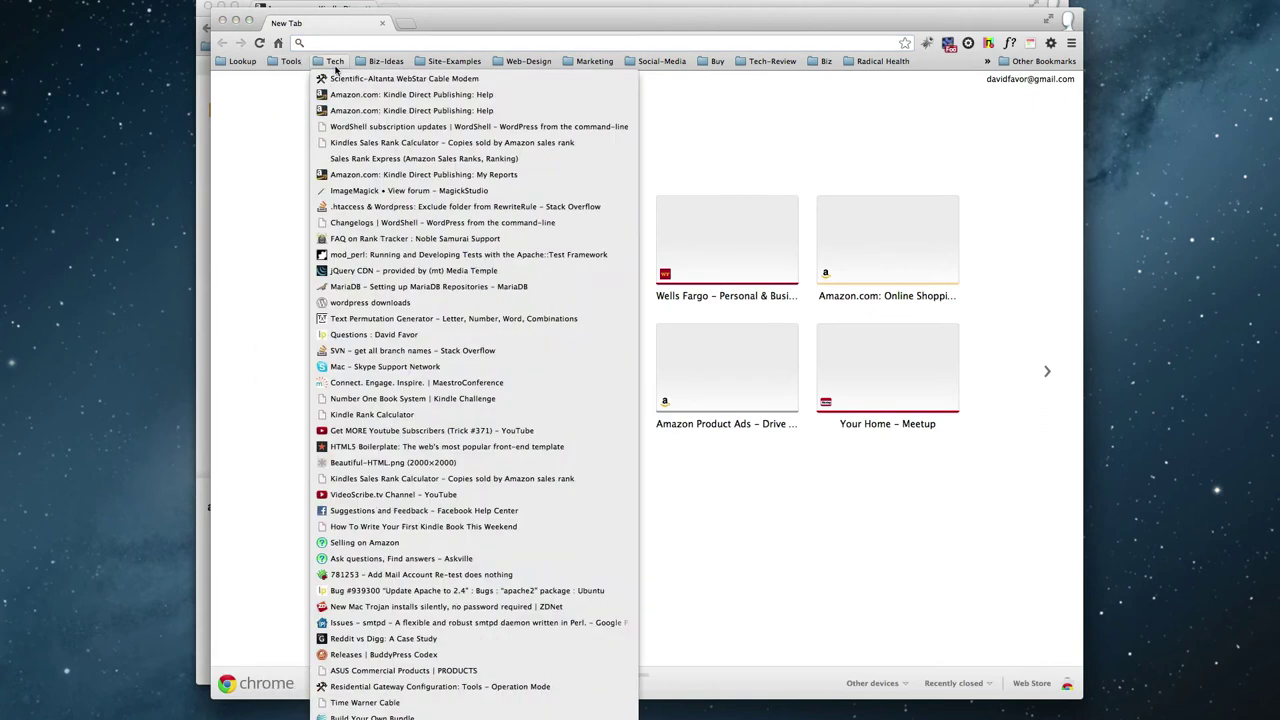
pyautogui.click(334, 96)
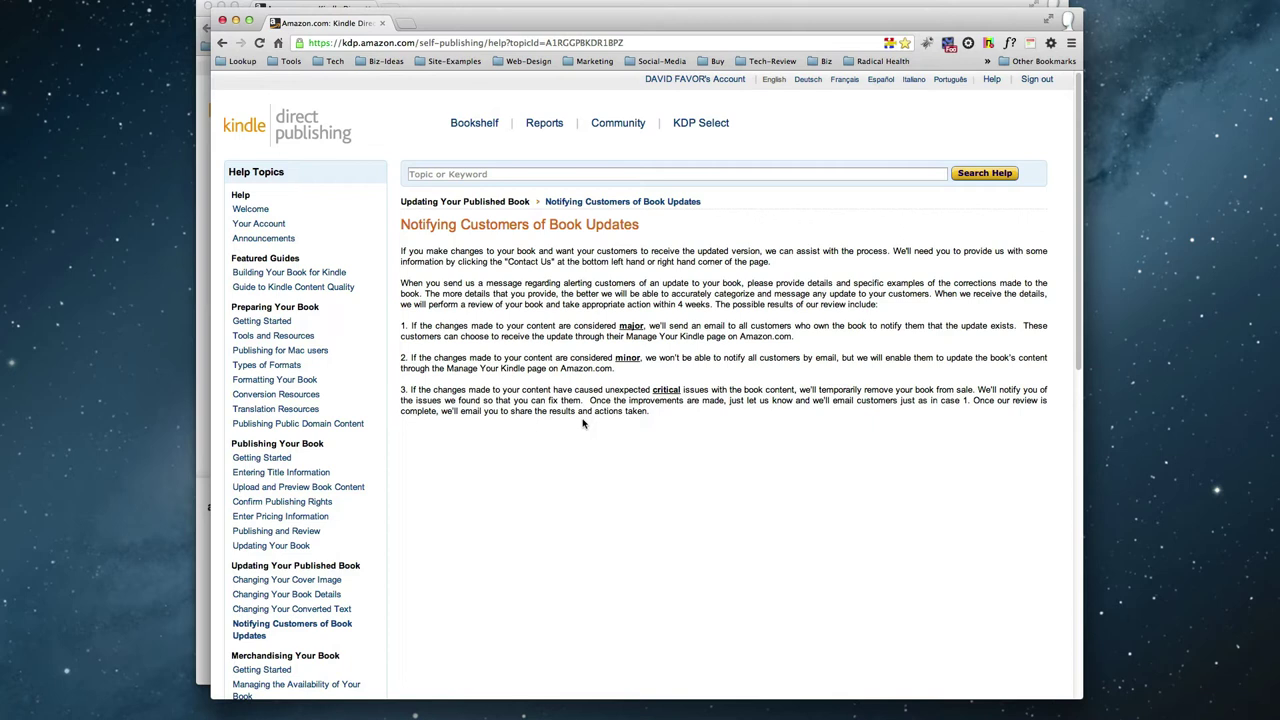
pyautogui.click(222, 21)
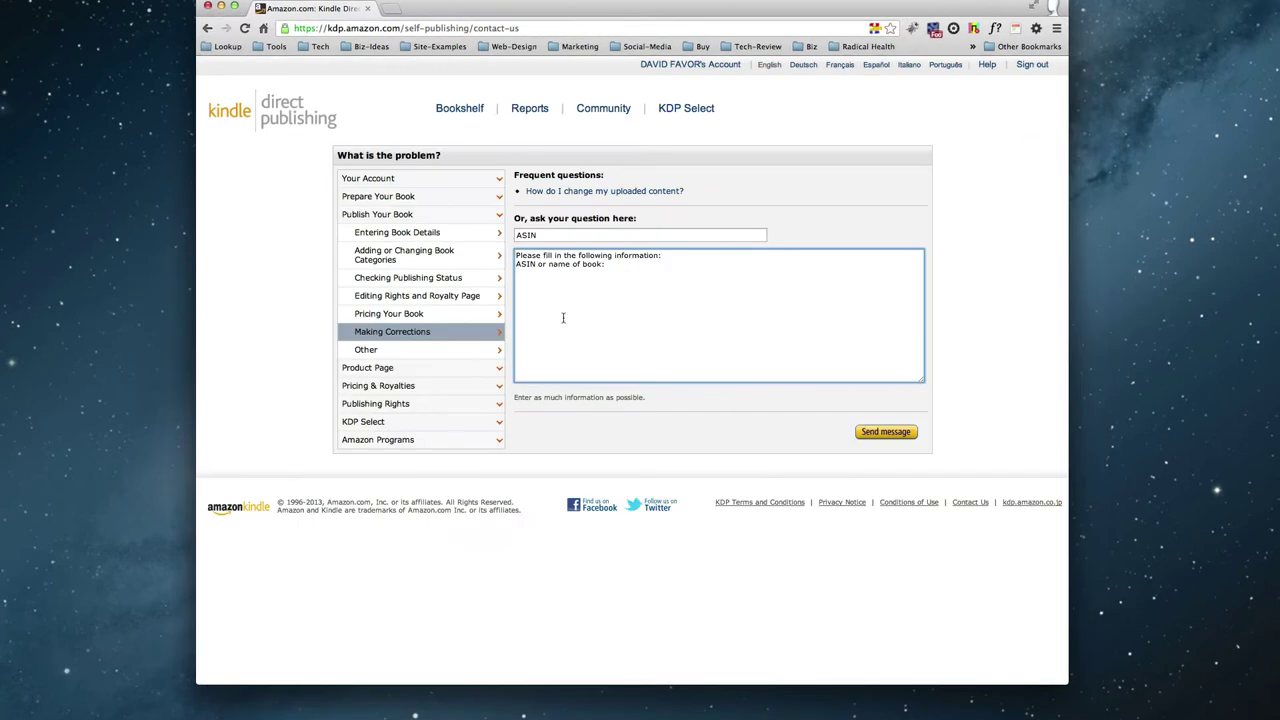
# In a new window, reopen davidfavor.com/bb and select the ASIN value B00BSJRLVI in Product Details.
pyautogui.click(464, 567)
pyautogui.press('super+n')
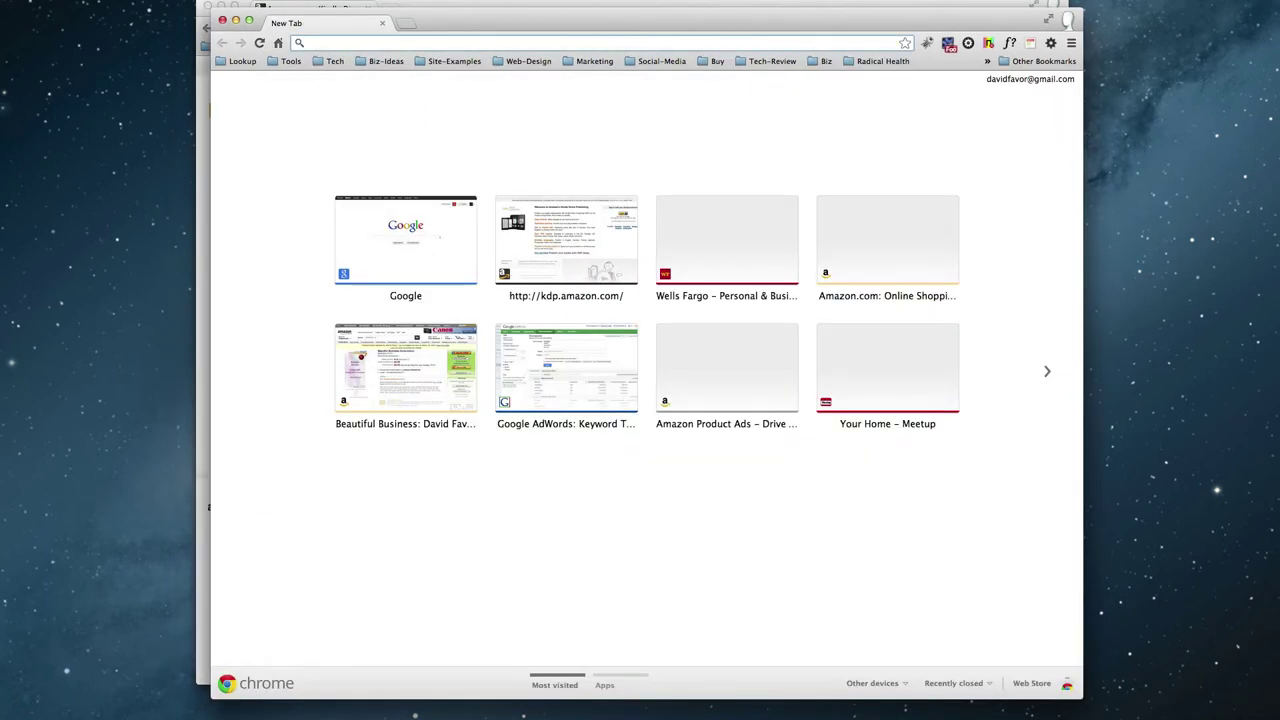
pyautogui.write('davidfavor.com/bb')
pyautogui.press('Return')
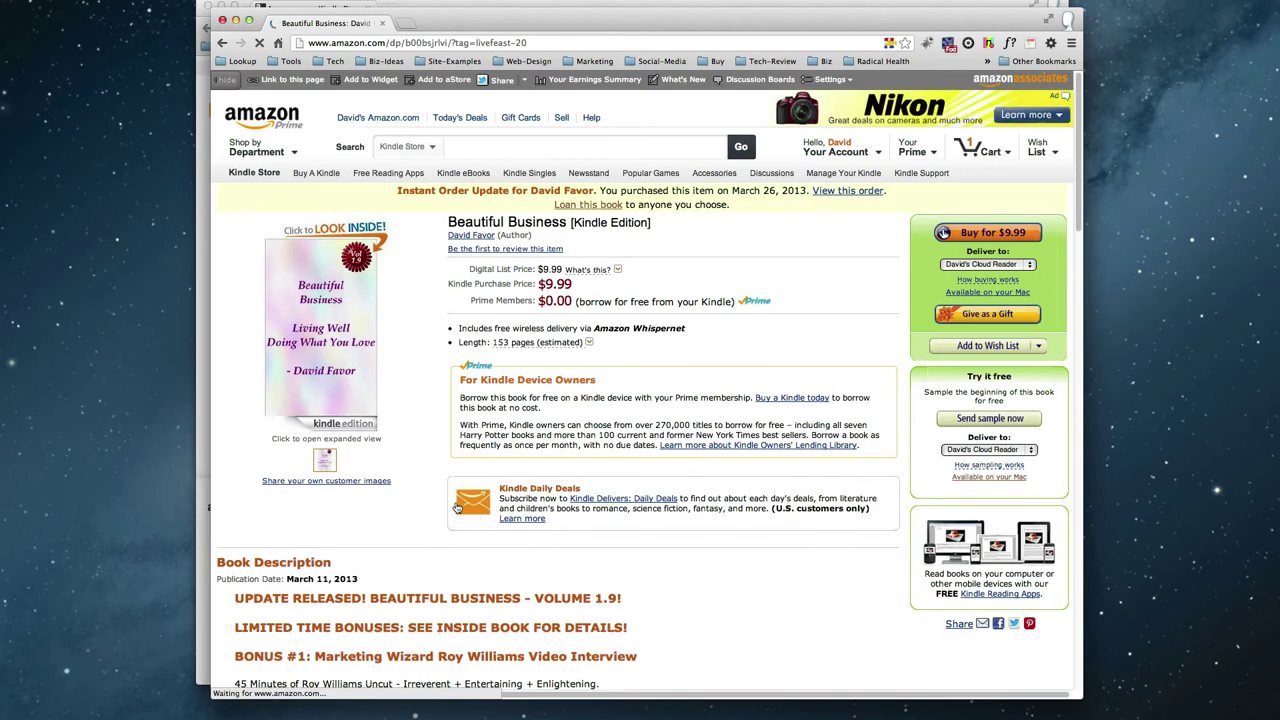
pyautogui.scroll(-4, 445, 517)
pyautogui.scroll(-4, 445, 517)
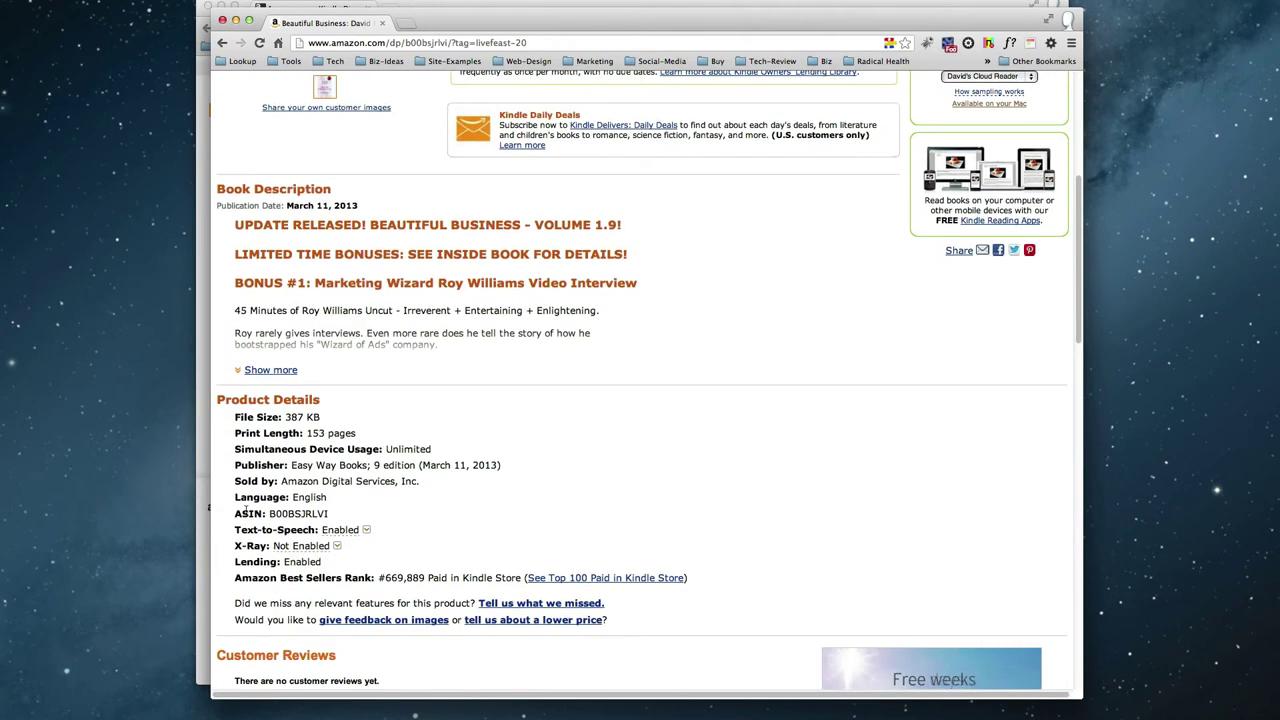
pyautogui.tripleClick(247, 511)
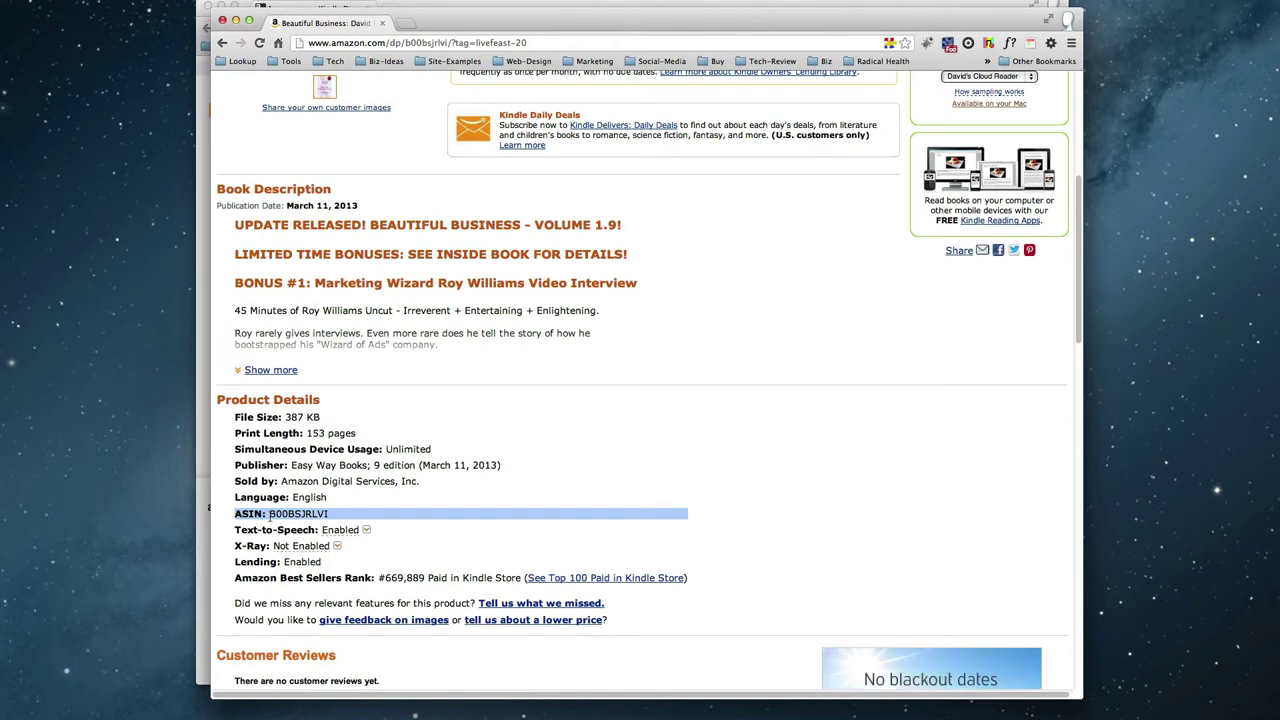
pyautogui.doubleClick(272, 513)
pyautogui.press('super+c')
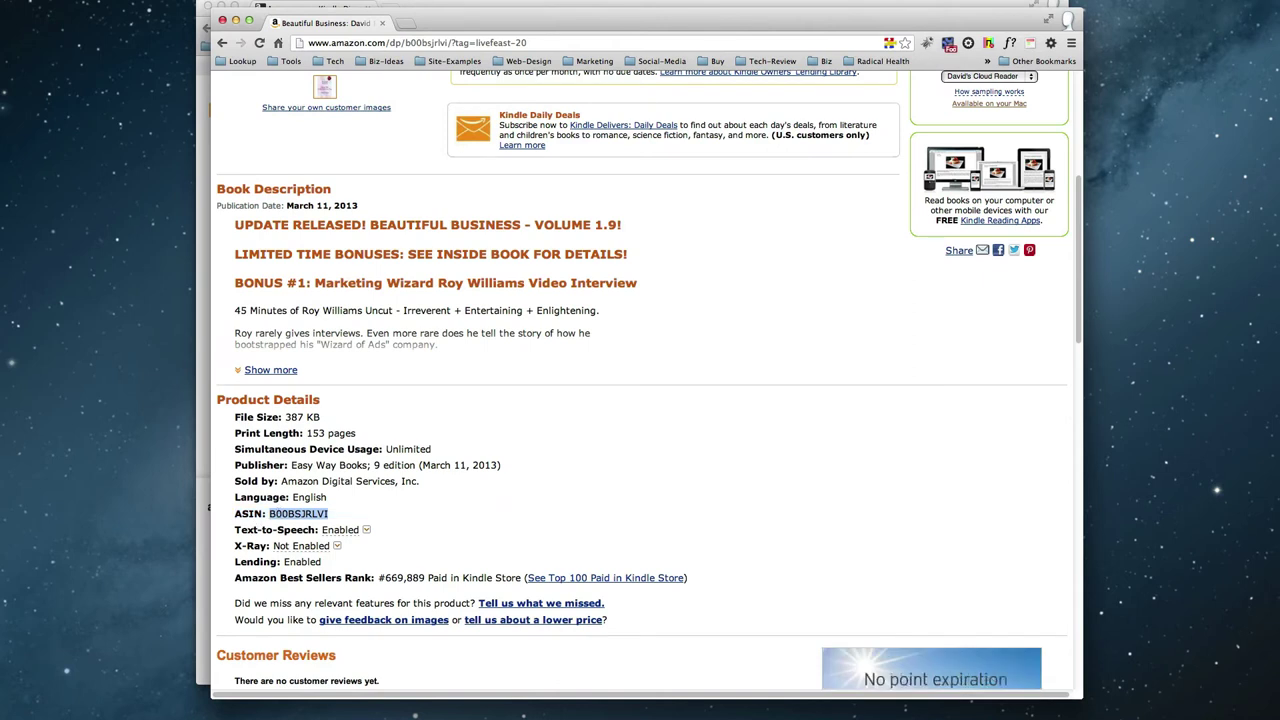
# Close the Amazon window and extend the subject with the pasted ASIN, Beautiful Business and Major Content Changes.
pyautogui.click(222, 20)
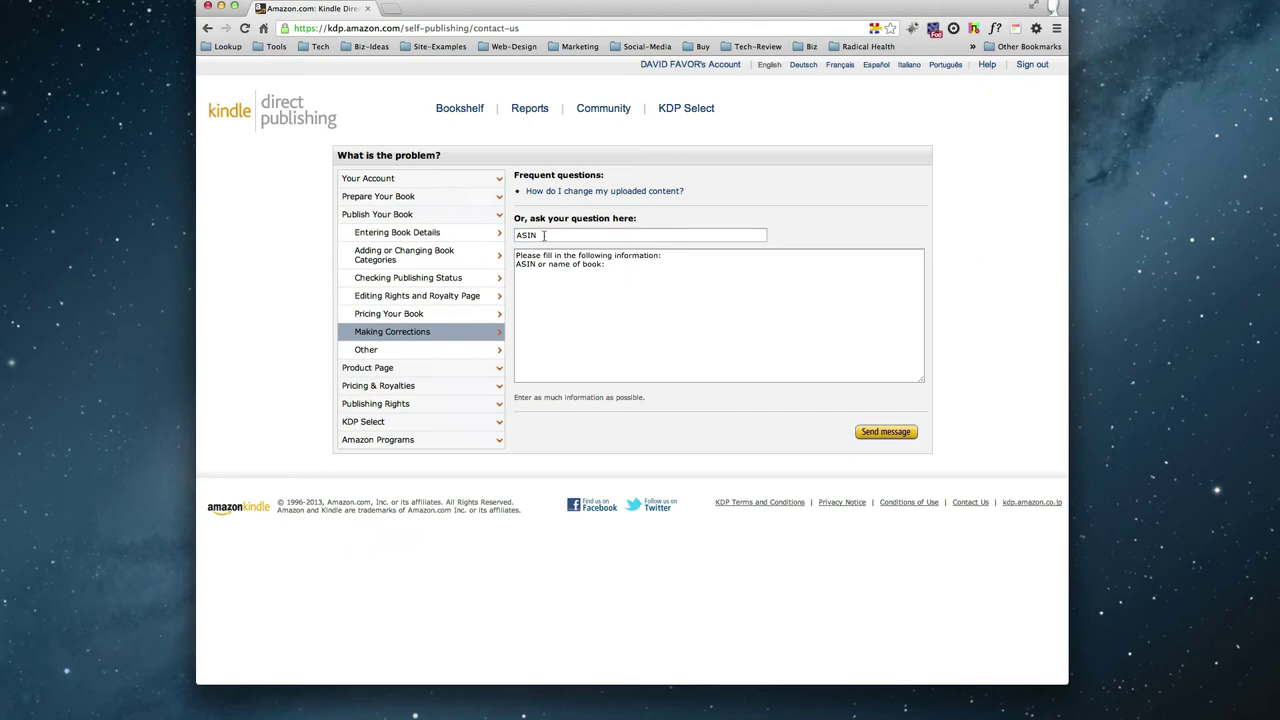
pyautogui.click(548, 235)
pyautogui.press('super+v')
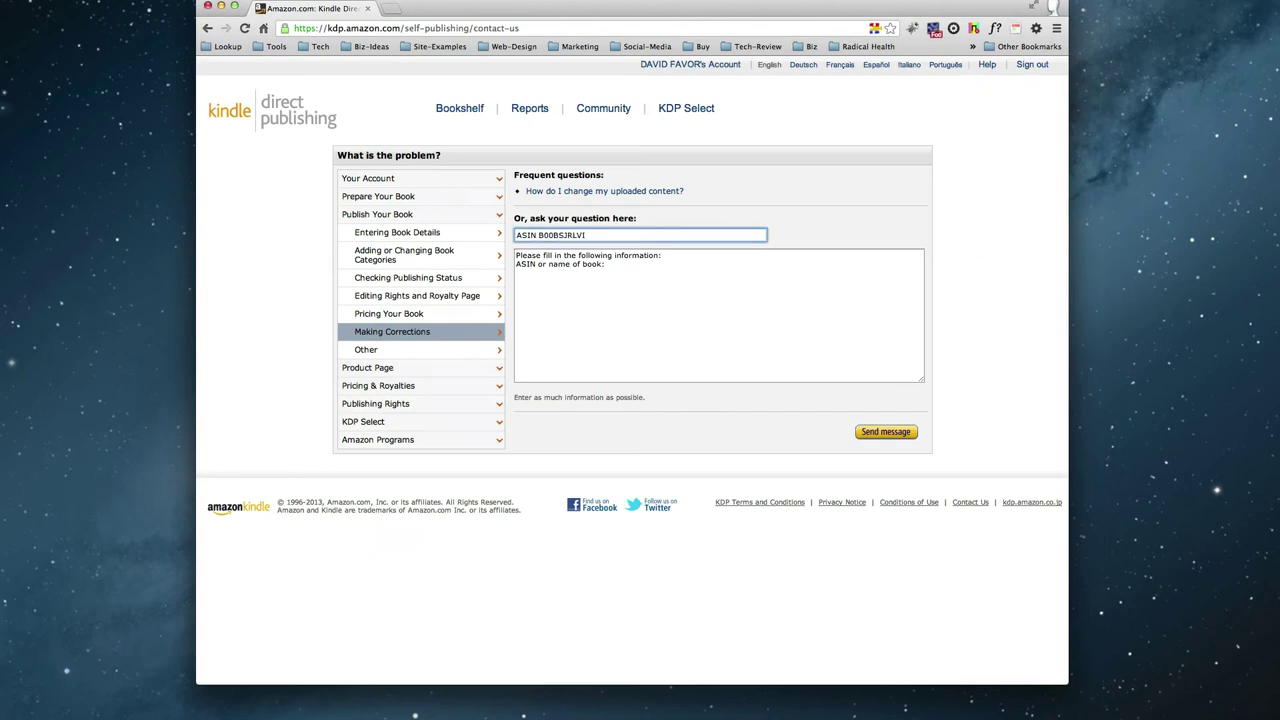
pyautogui.write('-Beautif')
pyautogui.press('BackSpace')
pyautogui.press('BackSpace')
pyautogui.write('iful Business Major Content Cange')
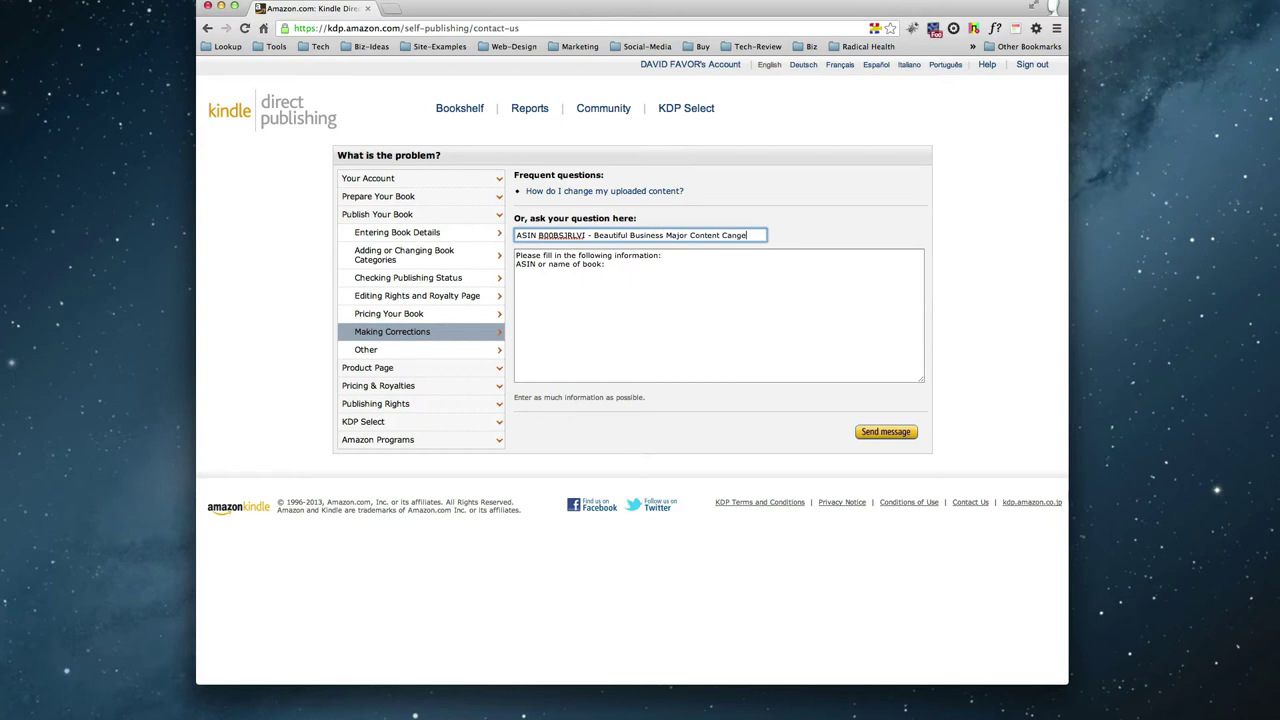
pyautogui.press('BackSpace')
pyautogui.press('BackSpace')
pyautogui.press('BackSpace')
pyautogui.write('hanges')
# Add B00BSJRLVI to the spelling dictionary and insert a hyphen before 'Major'.
pyautogui.rightClick(575, 238)
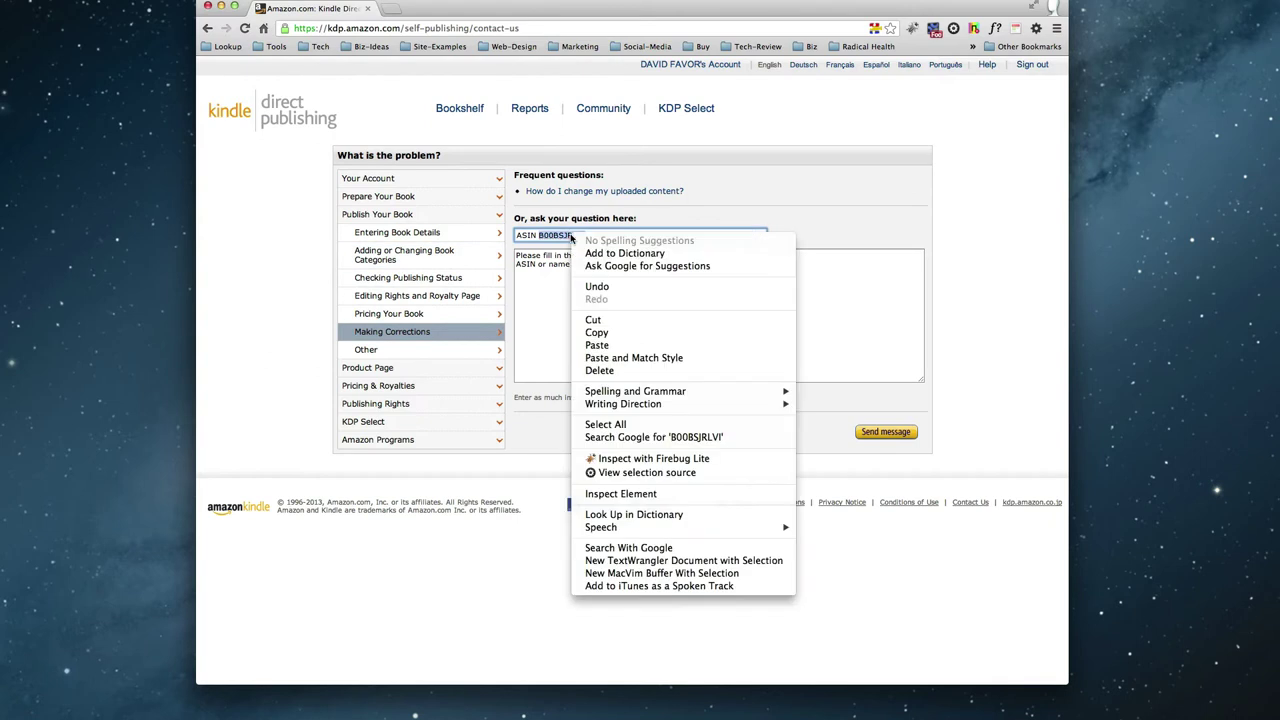
pyautogui.click(620, 250)
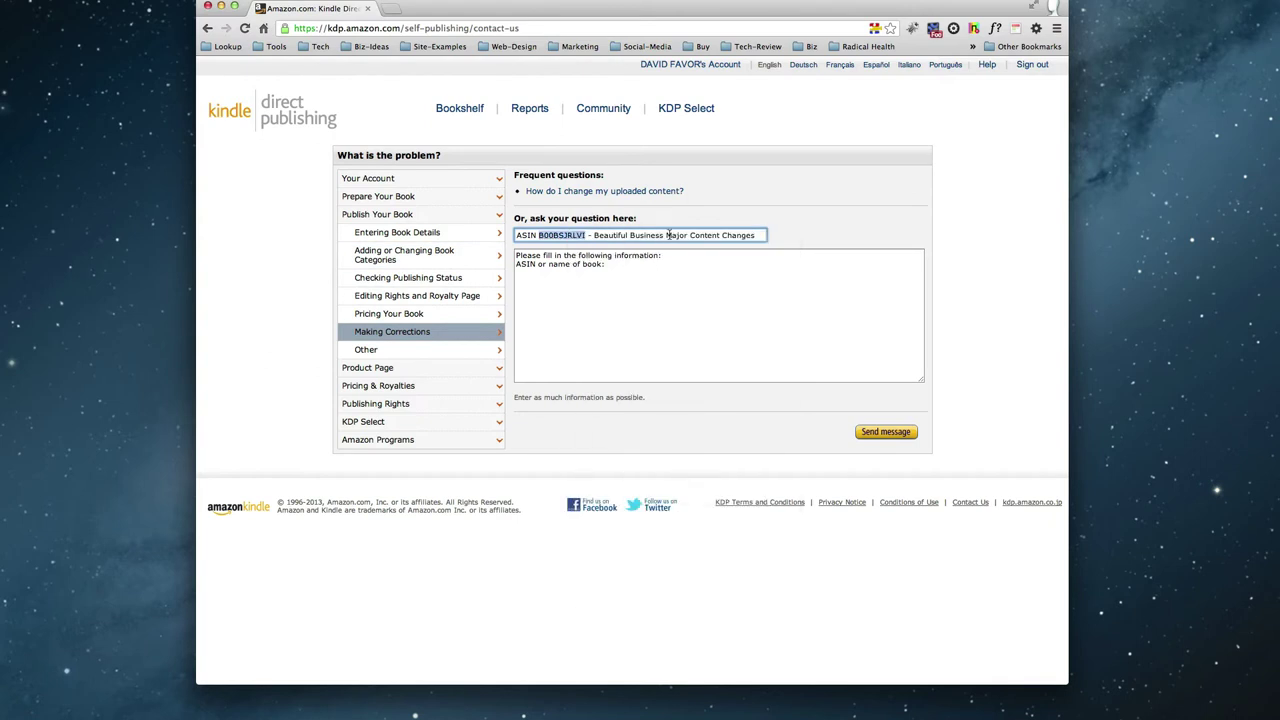
pyautogui.click(667, 235)
pyautogui.write('-')
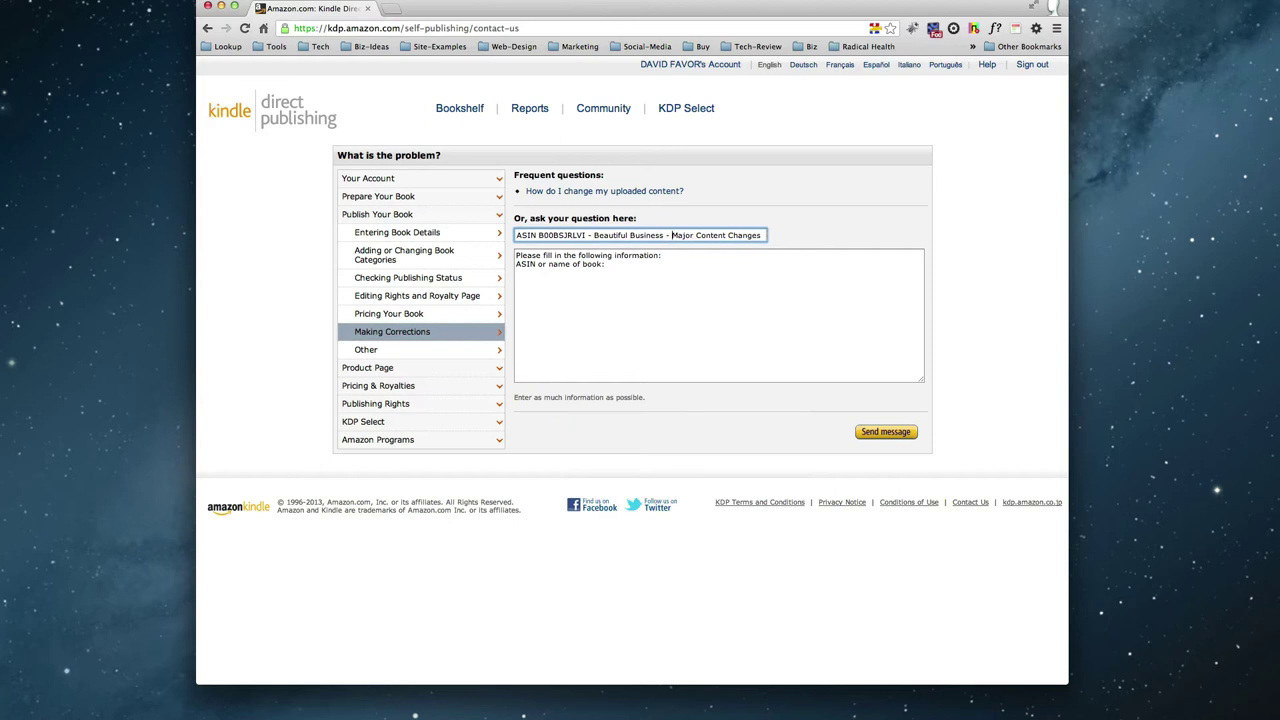
# Replace the message body's template text with the subject line.
pyautogui.tripleClick(667, 237)
pyautogui.press('super+c')
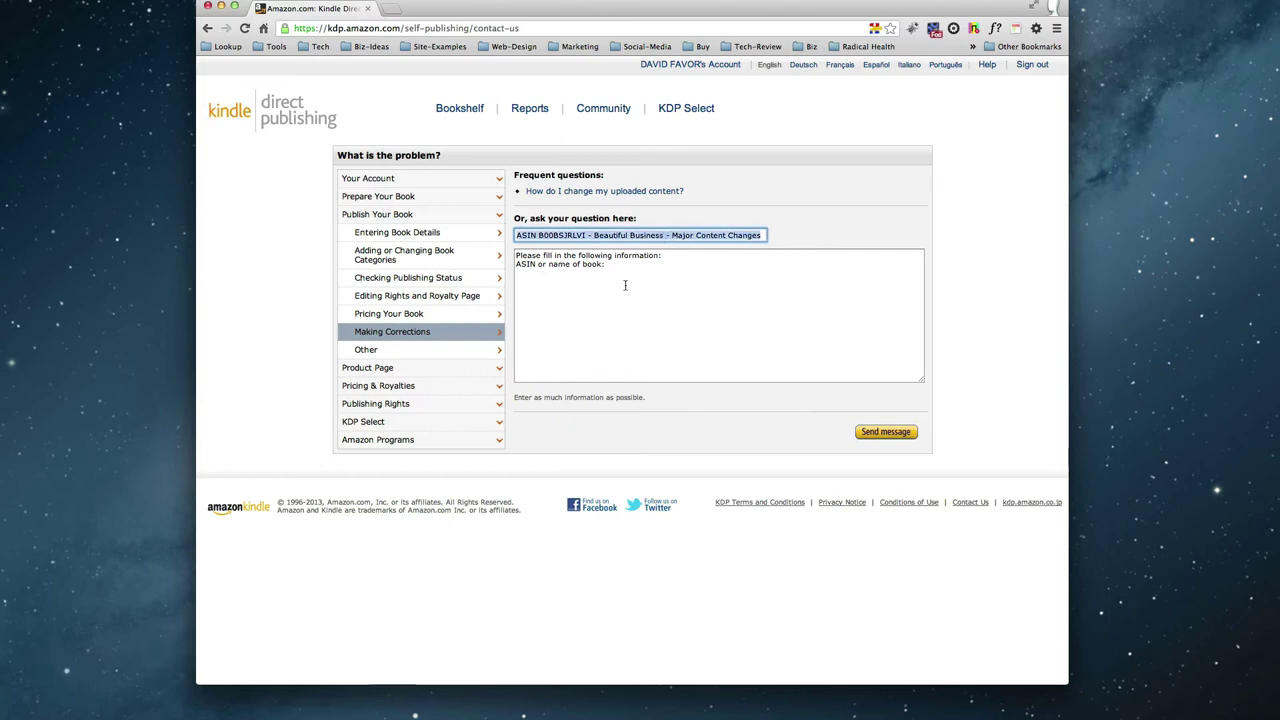
pyautogui.click(640, 276)
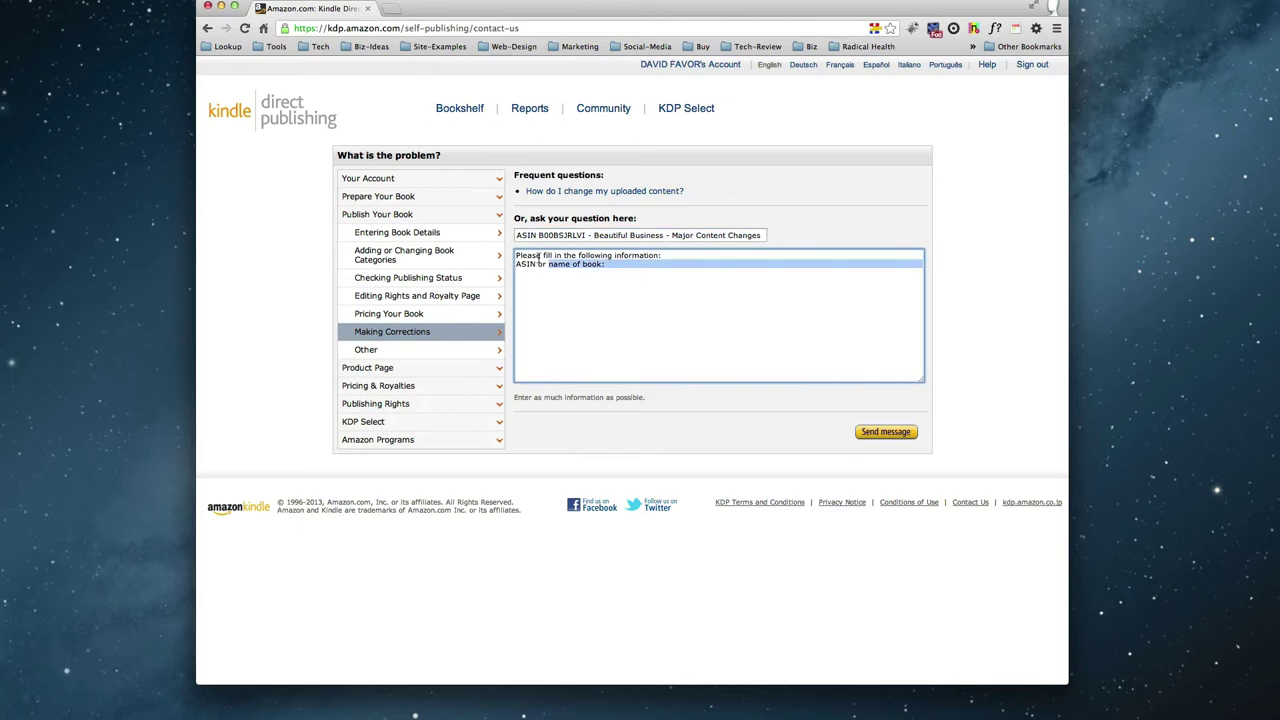
pyautogui.press('super+a')
pyautogui.press('super+v')
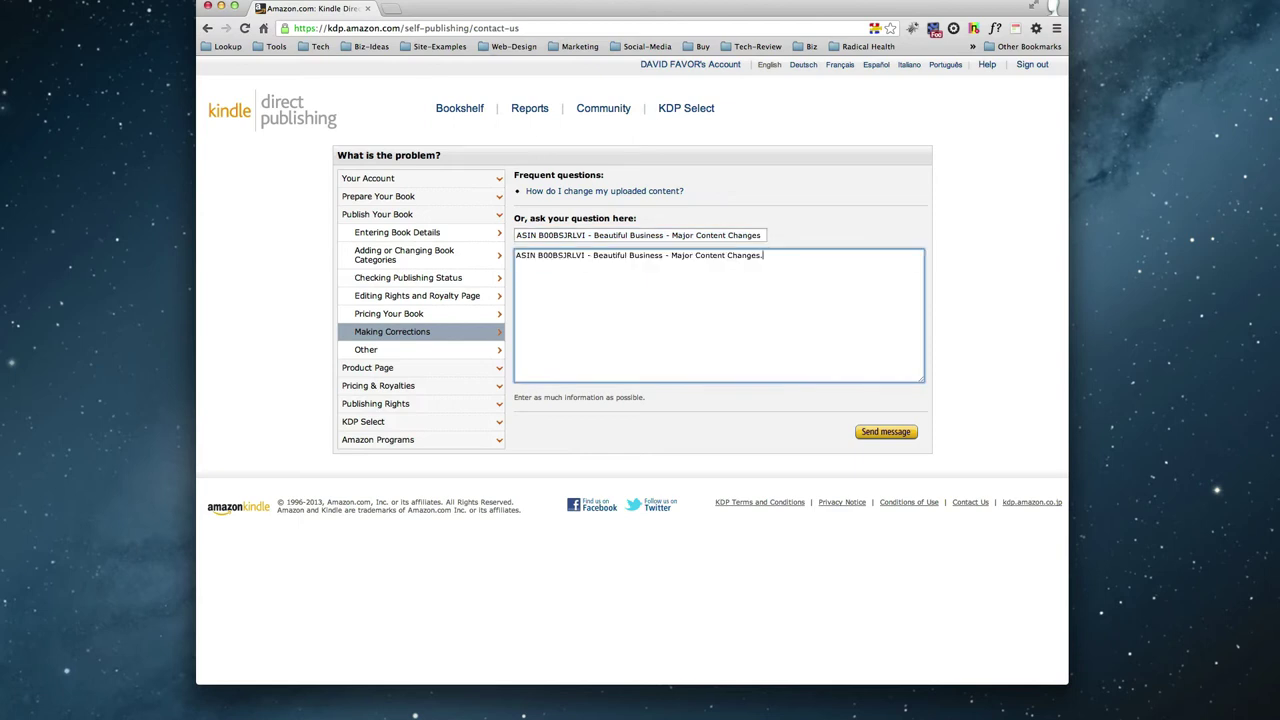
# Add the line 'This book has had major changes made.' below it.
pyautogui.press('Return')
pyautogui.write('This book a')
pyautogui.press('BackSpace')
pyautogui.write('has had major changes mak')
pyautogui.press('BackSpace')
pyautogui.write('de.')
# In a new window, go to the davidfavor.com beautiful-business book address via the suggestion.
pyautogui.press('super+n')
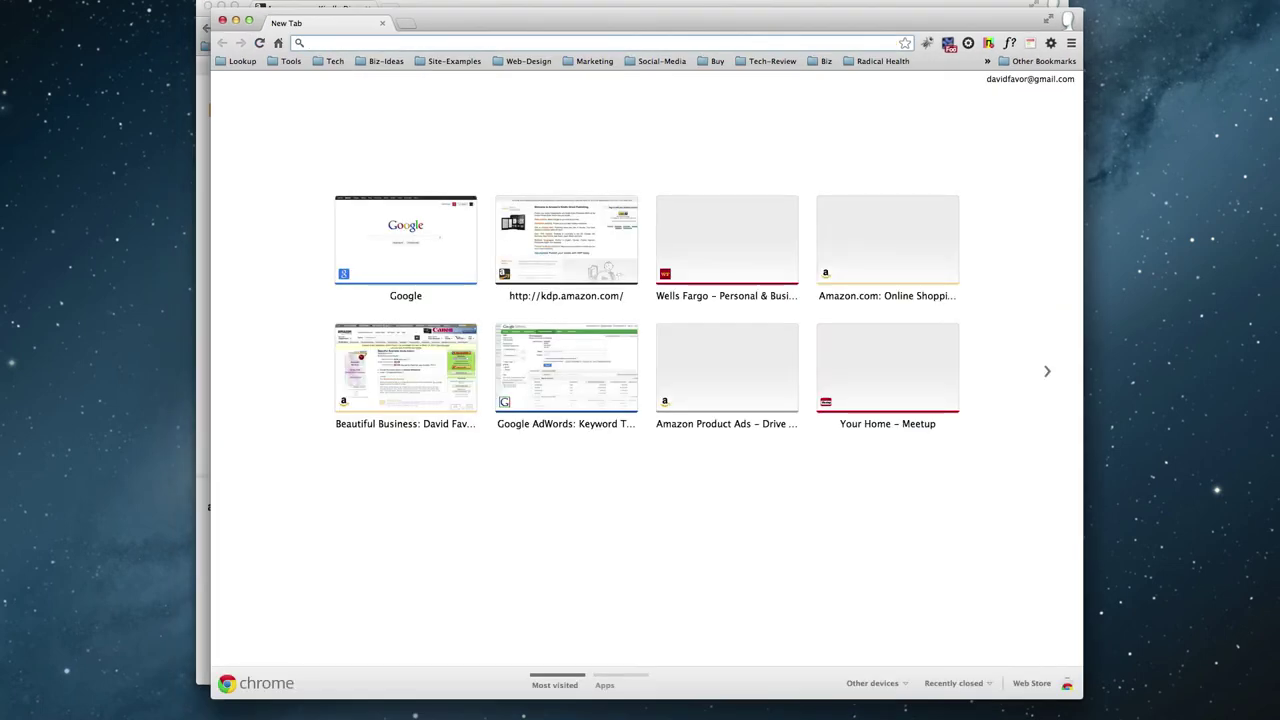
pyautogui.write('h')
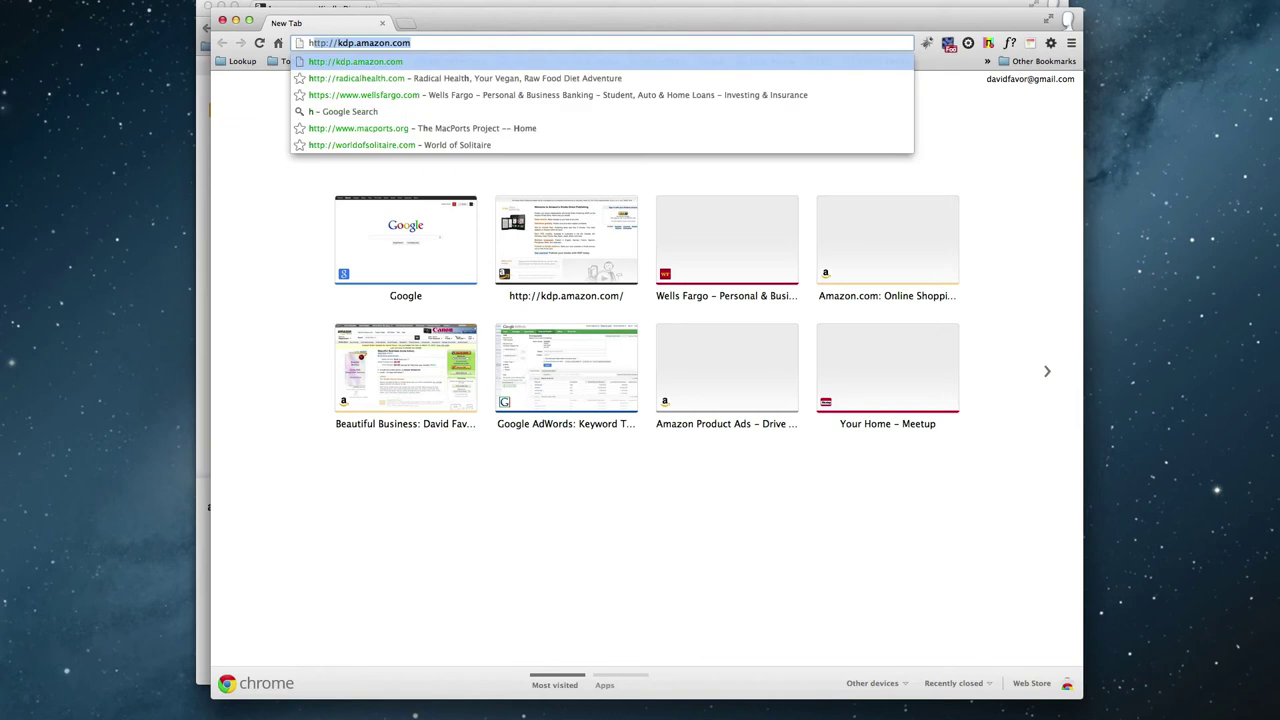
pyautogui.write('ttpl')
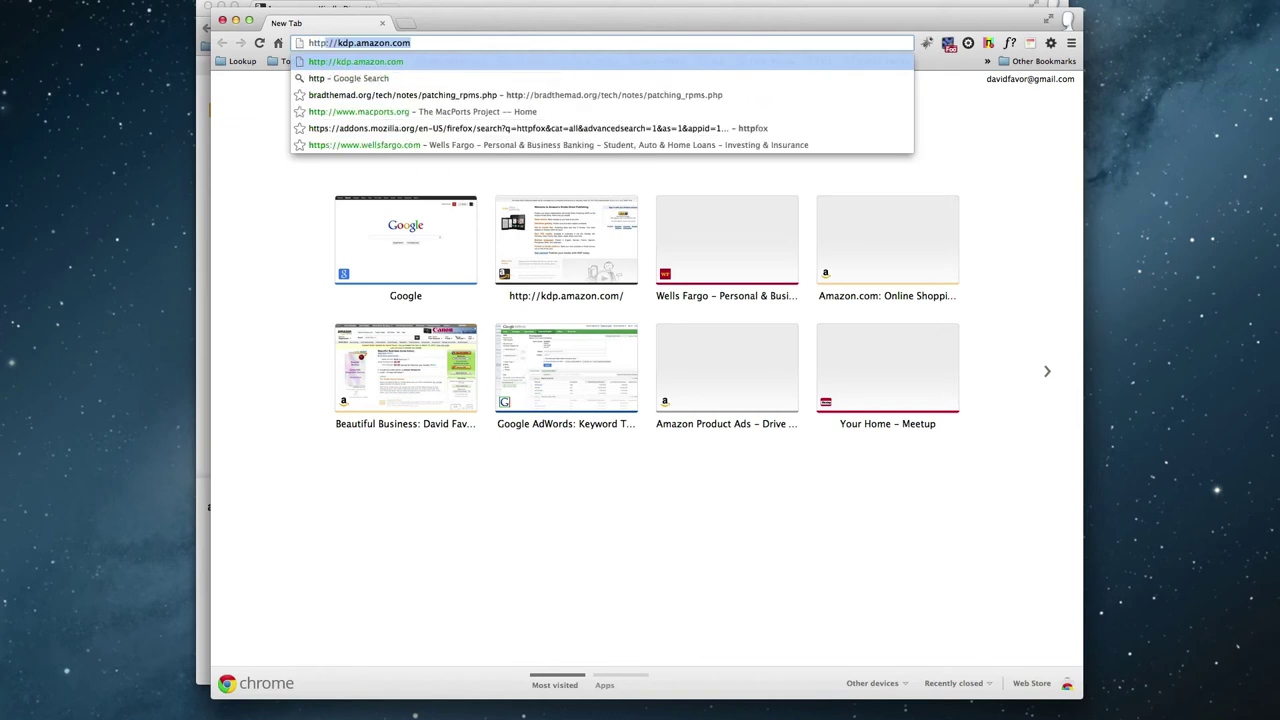
pyautogui.press('BackSpace')
pyautogui.write('://')
pyautogui.press('BackSpace')
pyautogui.press('BackSpace')
pyautogui.press('BackSpace')
pyautogui.press('BackSpace')
pyautogui.press('BackSpace')
pyautogui.press('BackSpace')
pyautogui.press('BackSpace')
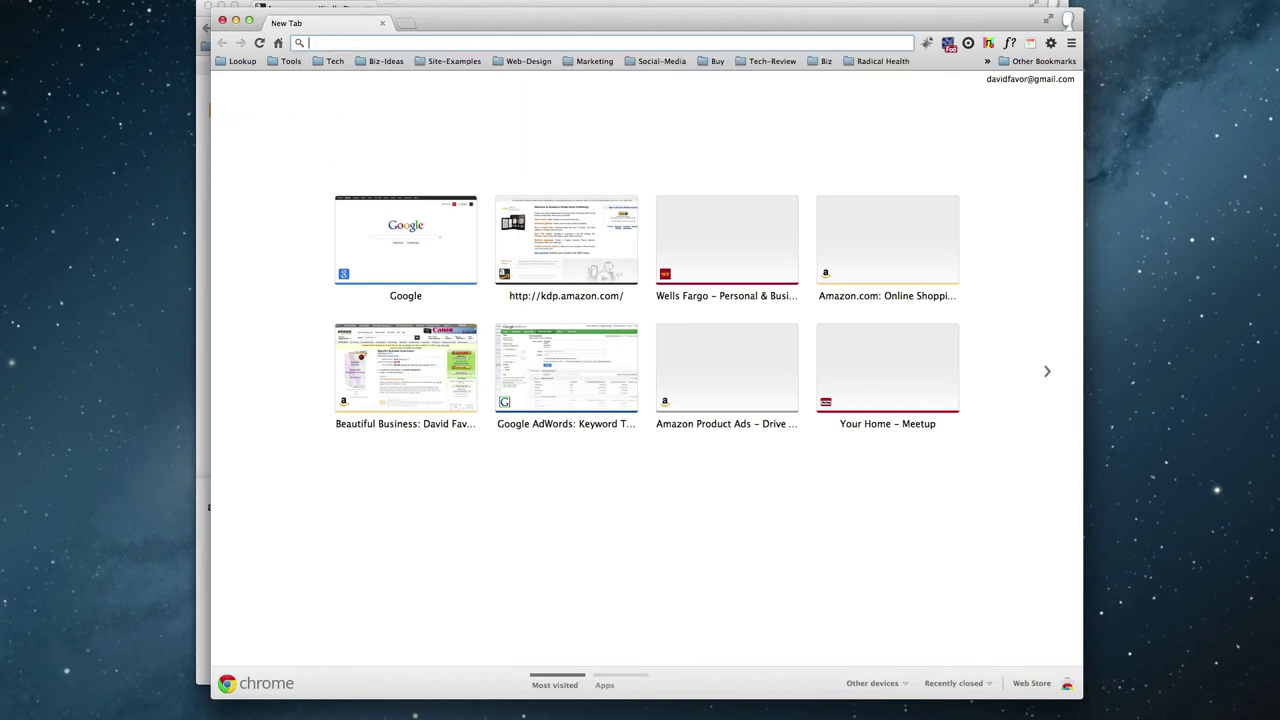
pyautogui.write('dav')
pyautogui.press('BackSpace')
pyautogui.write('idfavor.com/bb')
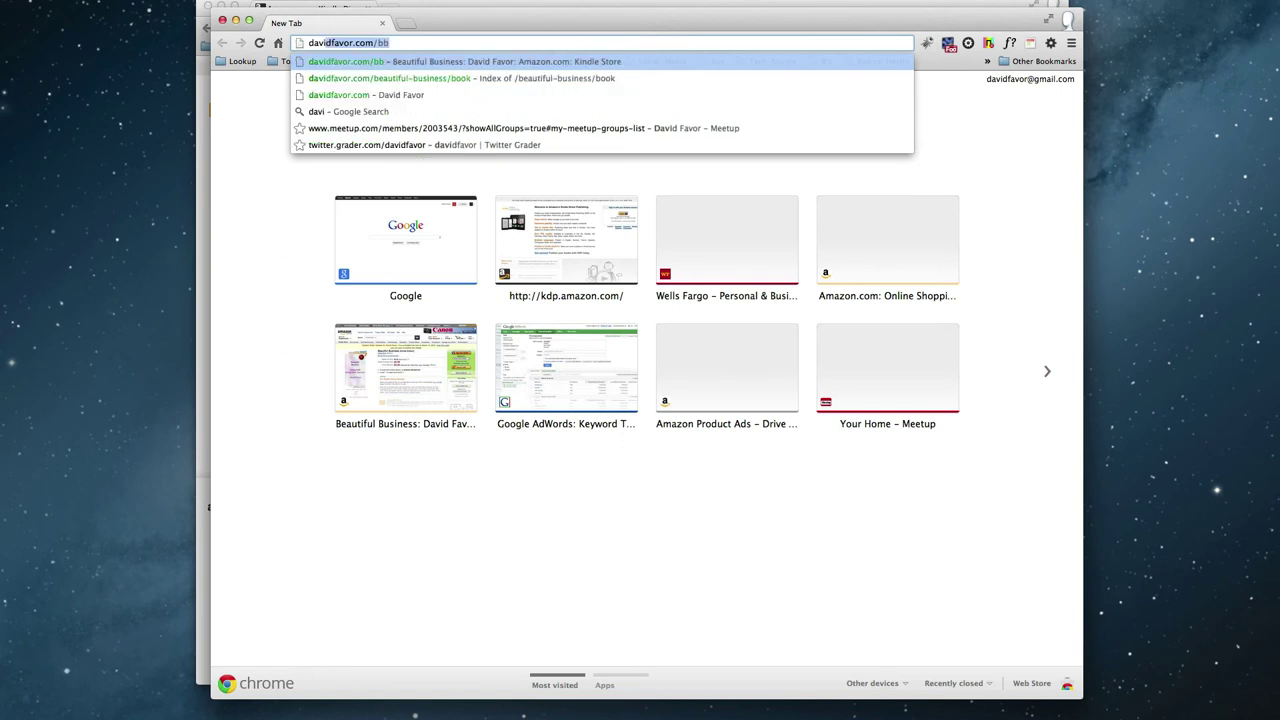
pyautogui.press('Down')
pyautogui.press('Return')
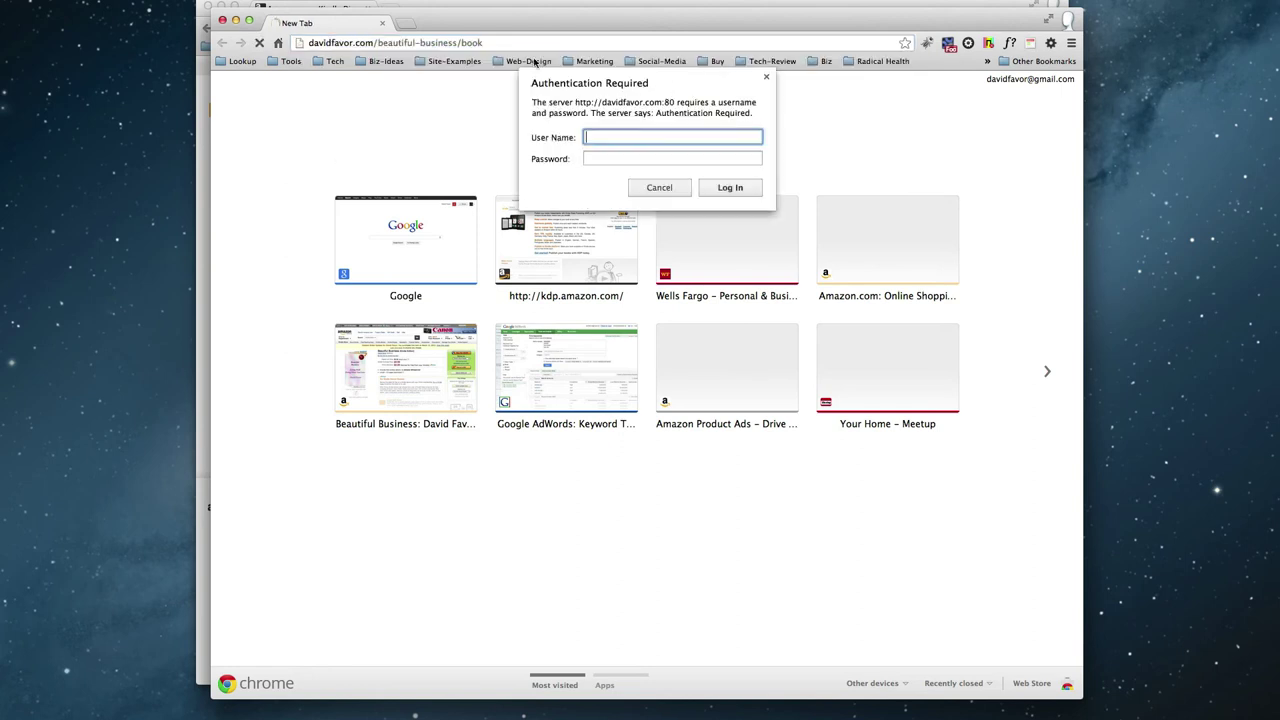
# Open changelog.html from the beautiful-business folder, reload it, and select its address.
pyautogui.doubleClick(473, 43)
pyautogui.press('BackSpace')
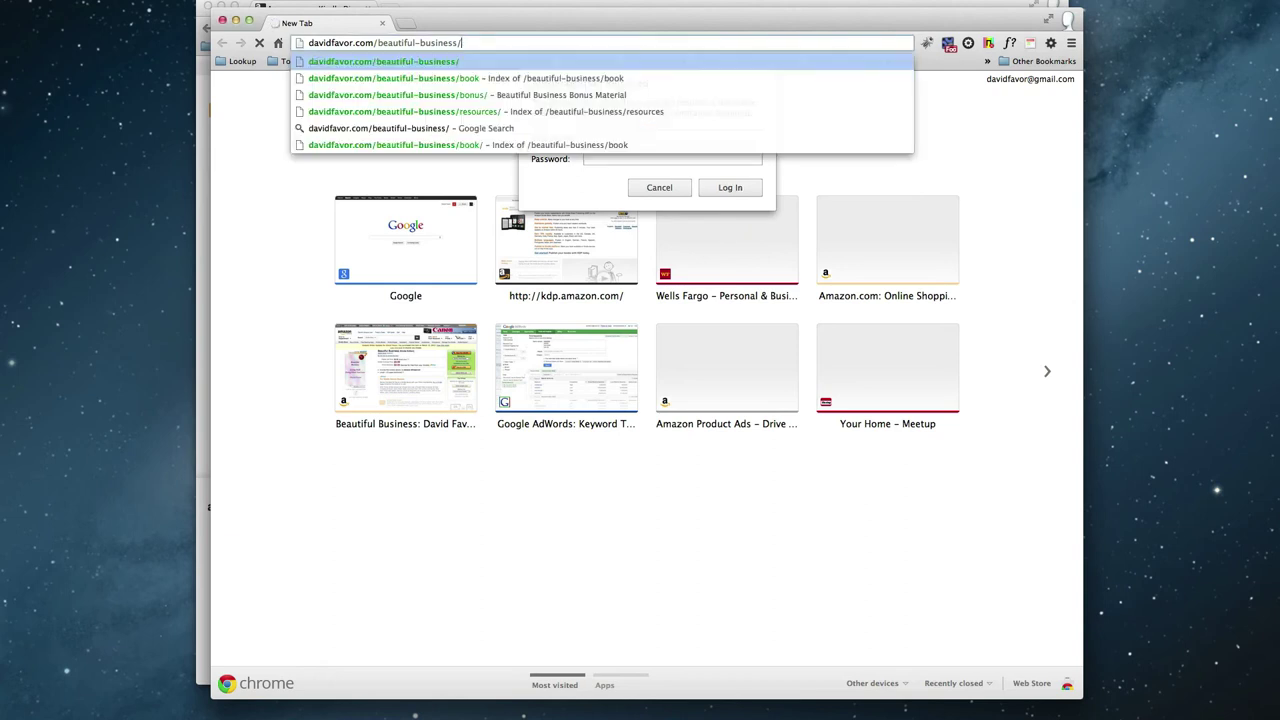
pyautogui.press('Return')
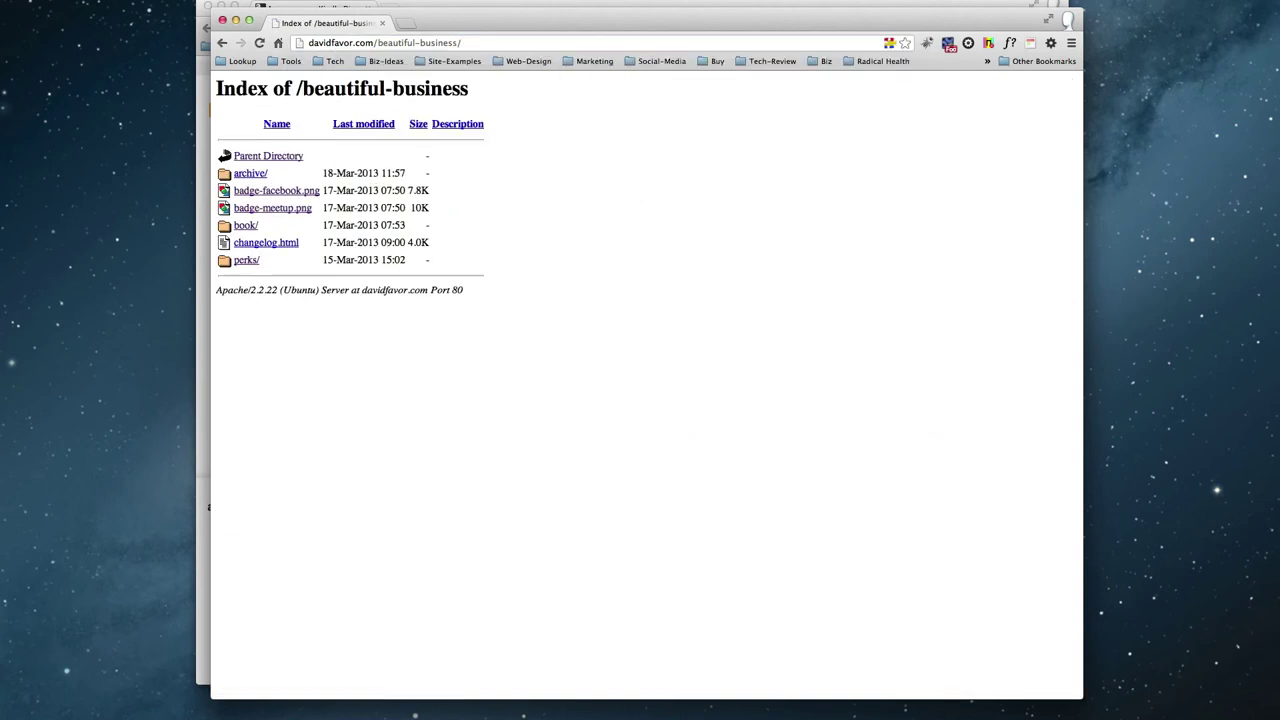
pyautogui.click(264, 243)
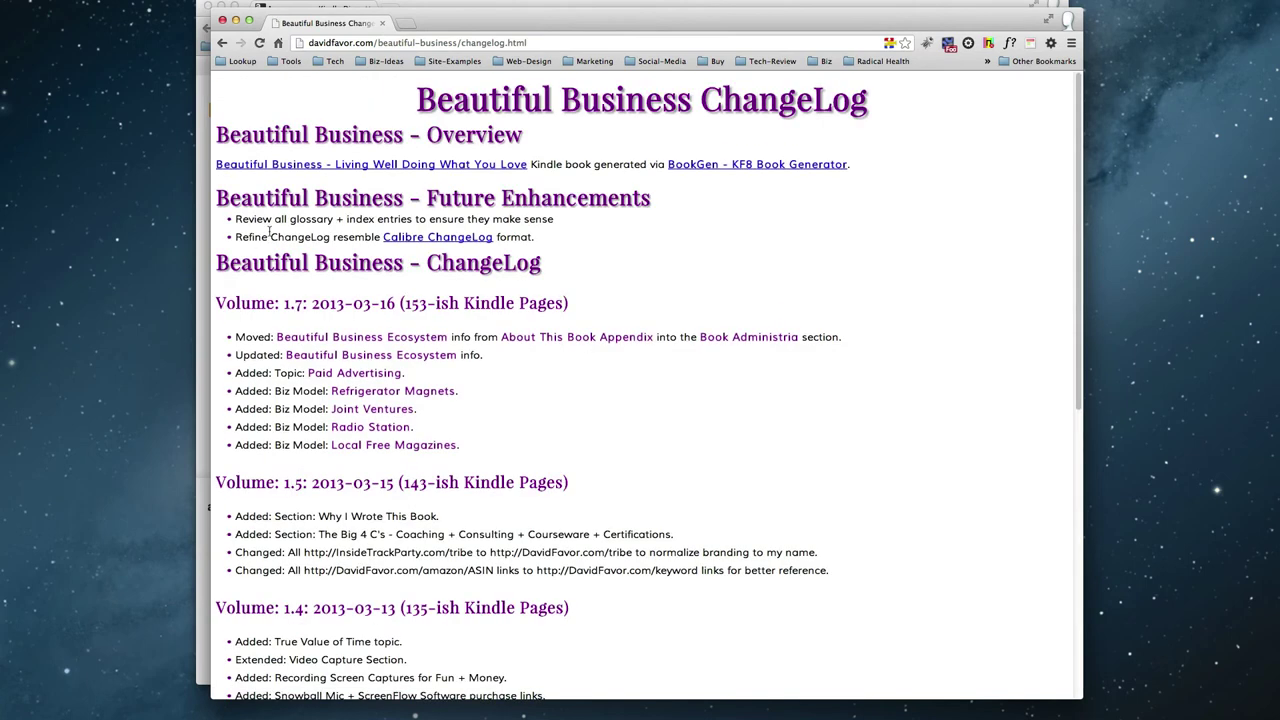
pyautogui.click(258, 44)
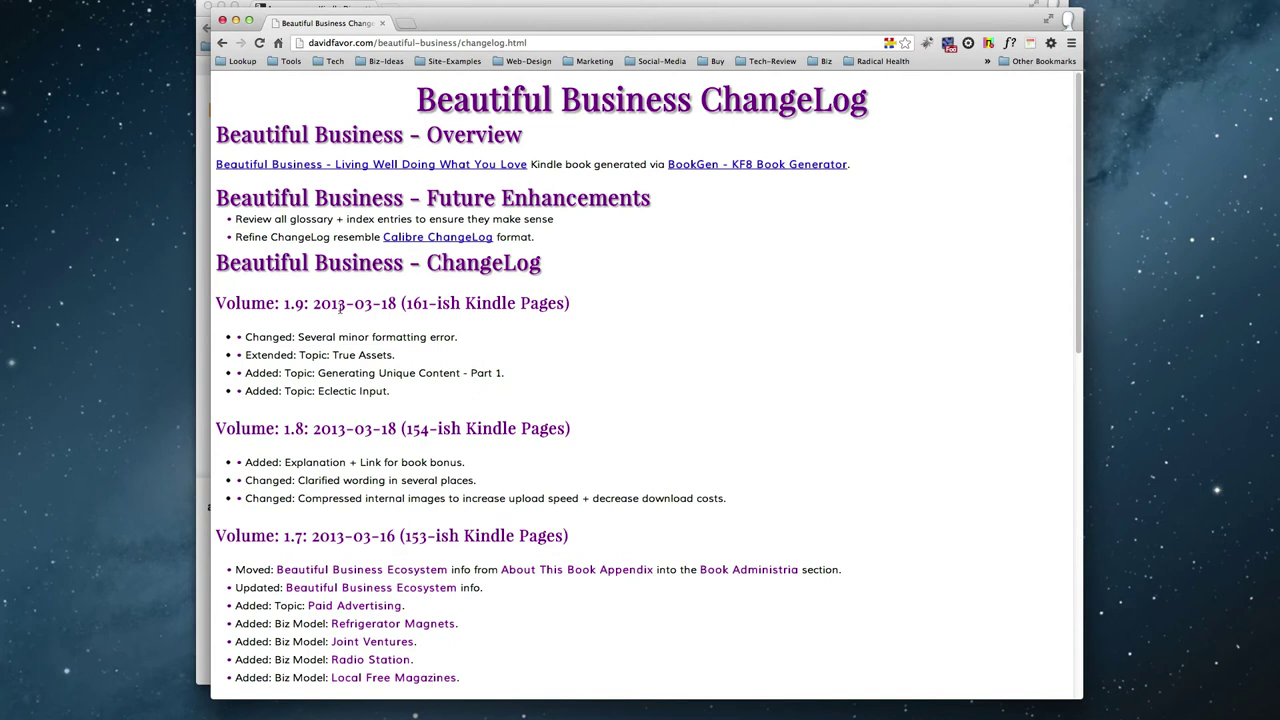
pyautogui.scroll(-5, 319, 460)
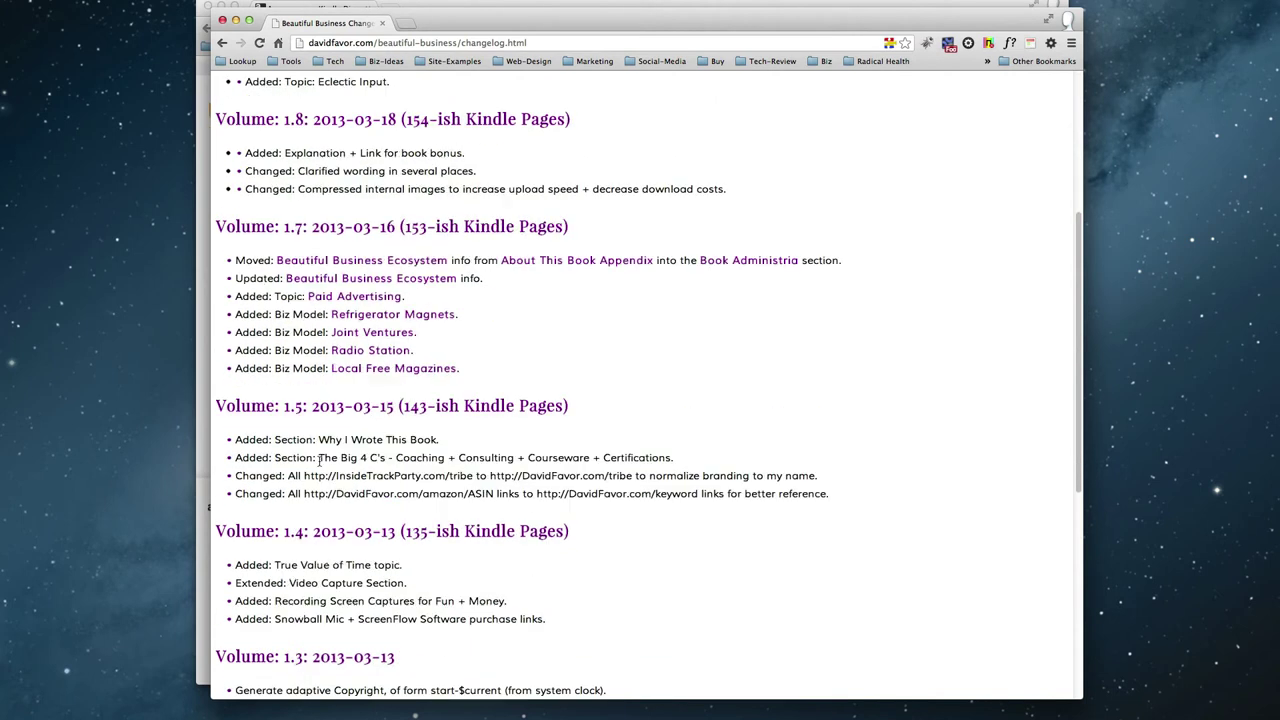
pyautogui.scroll(5, 319, 459)
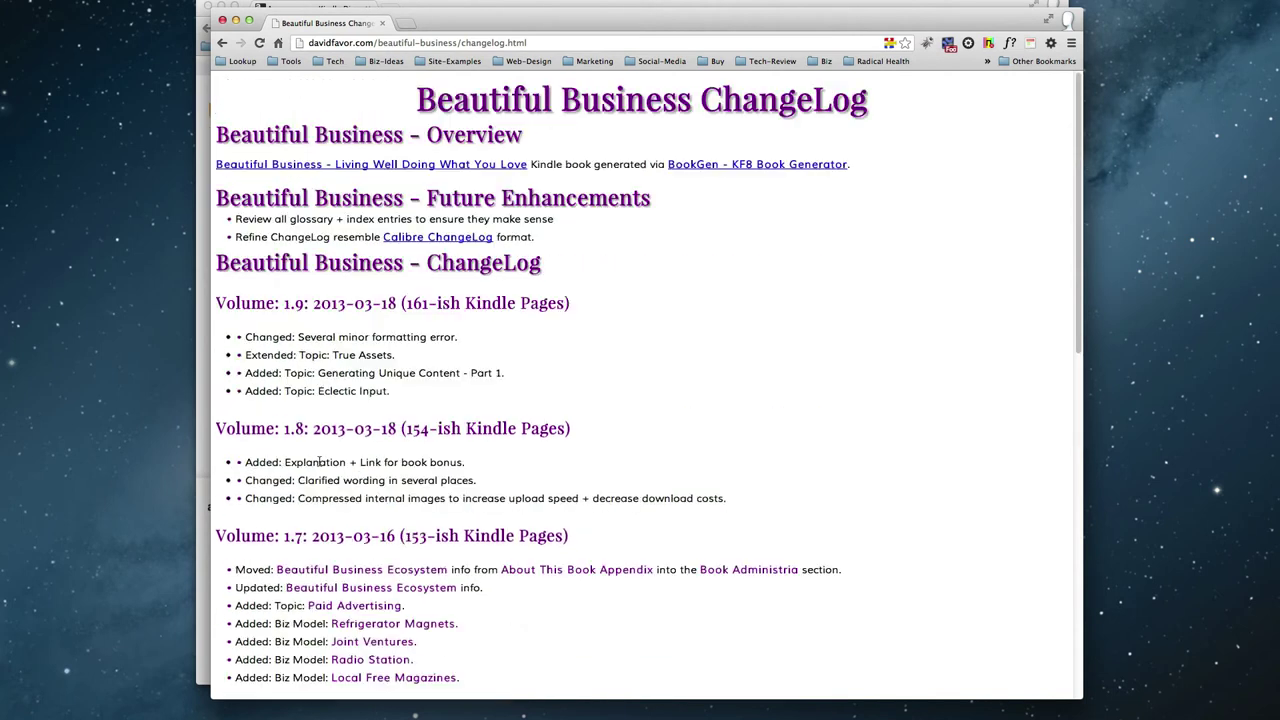
pyautogui.click(445, 42)
pyautogui.press('super+c')
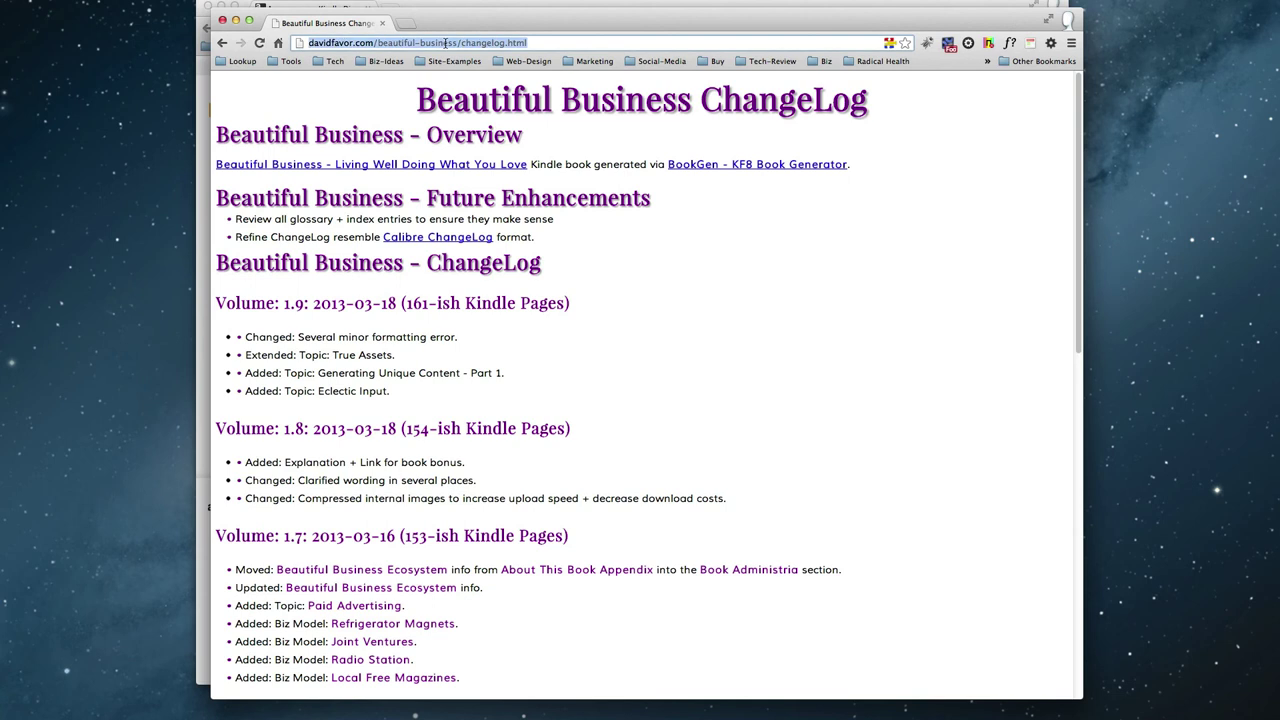
# Place the windows side by side and add the changelog link, 'lists each Edition's changes.', and a name-and-phone signature.
pyautogui.moveTo(455, 26); pyautogui.dragTo(910, 27)
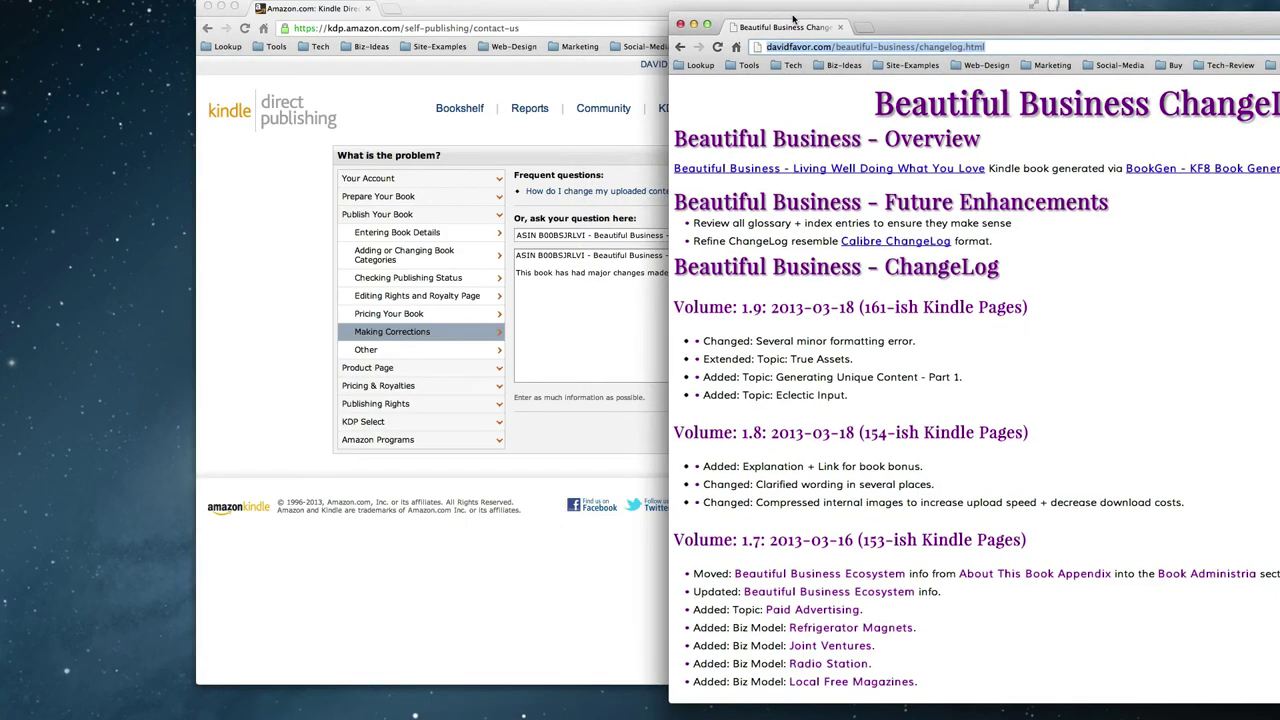
pyautogui.moveTo(657, 16); pyautogui.dragTo(432, 17)
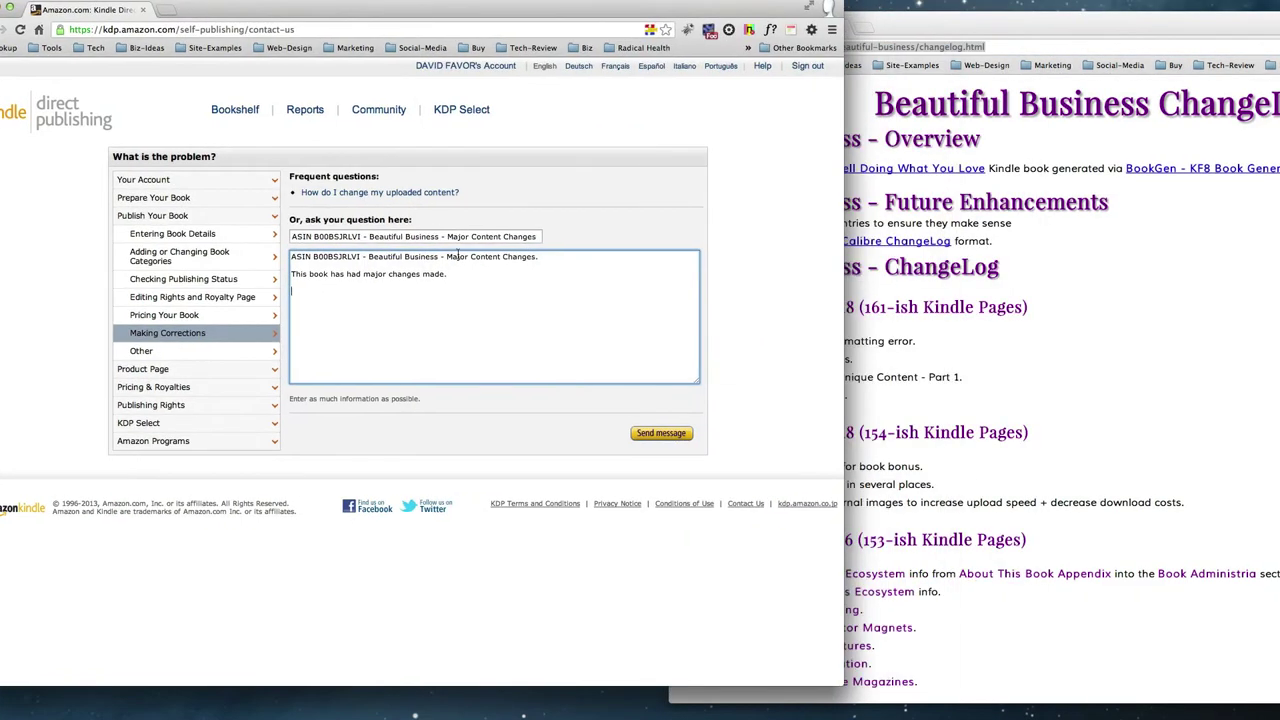
pyautogui.click(453, 329)
pyautogui.press('super+v')
pyautogui.write('kui')
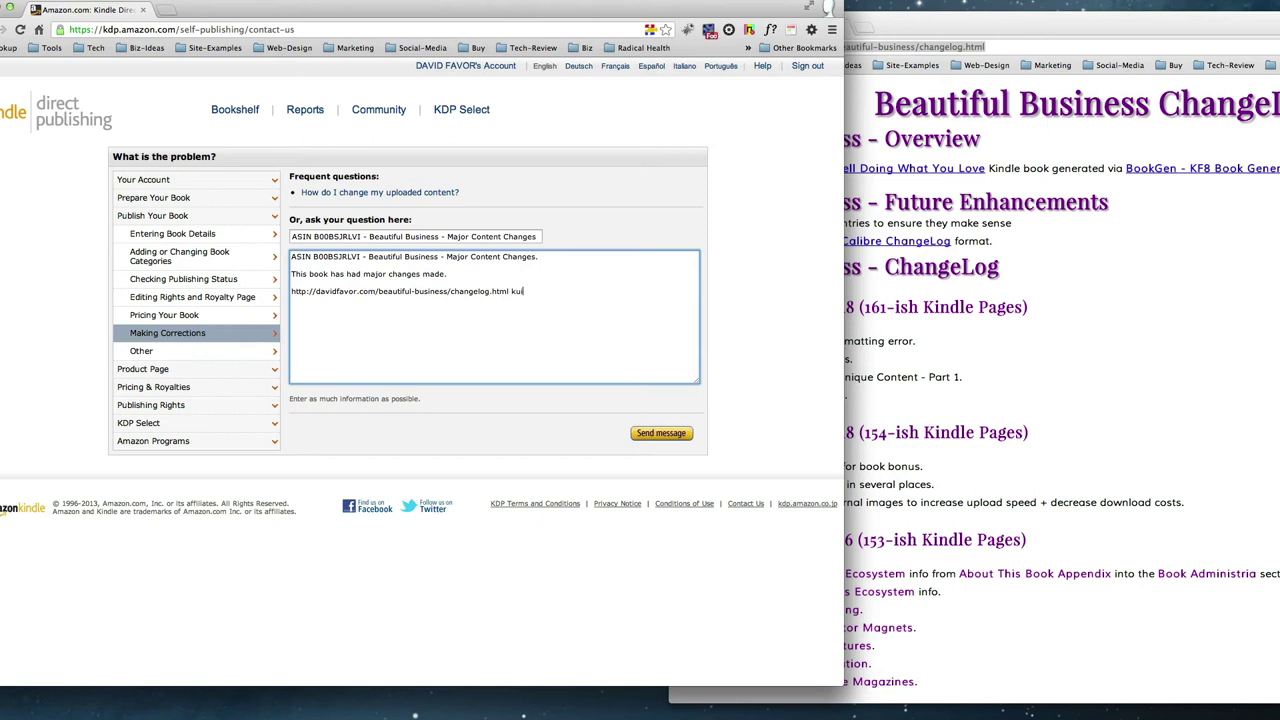
pyautogui.press('BackSpace')
pyautogui.press('BackSpace')
pyautogui.press('BackSpace')
pyautogui.write('lists')
pyautogui.press('BackSpace')
pyautogui.write('e')
pyautogui.write('ach Ed')
pyautogui.write('ition')
pyautogui.write("'s changes.  ")
pyautogui.write('- David,')
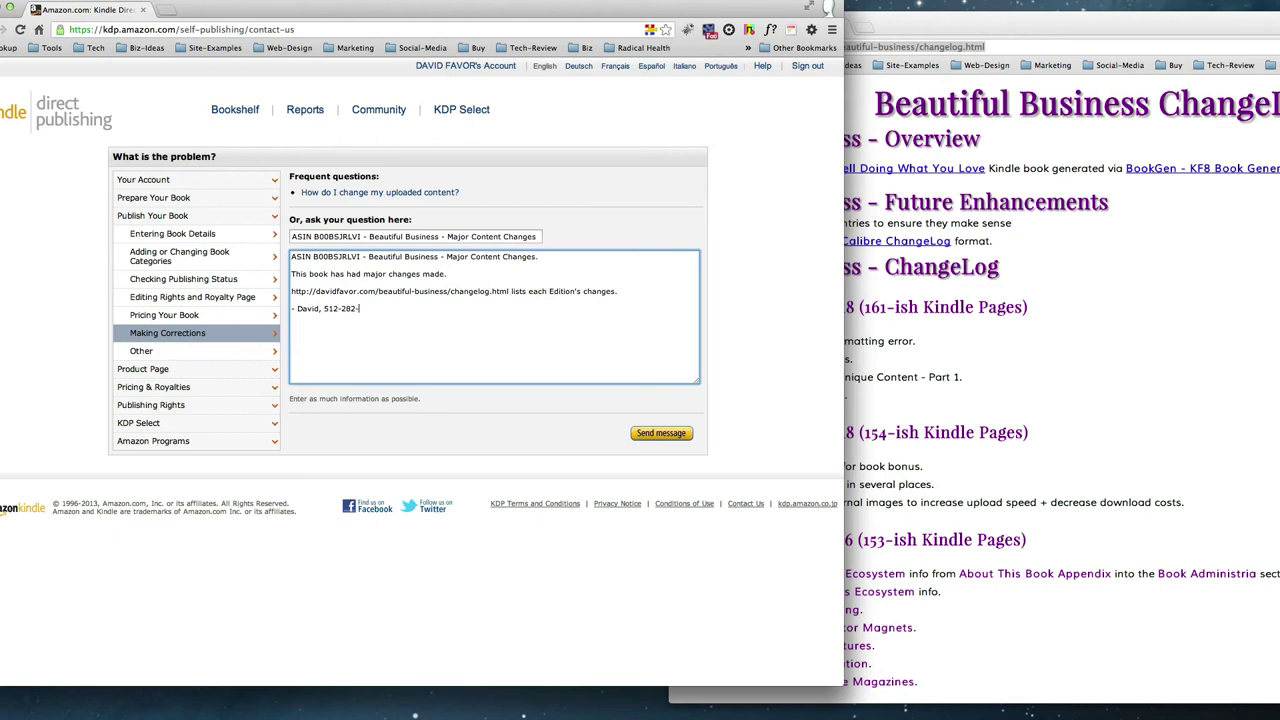
# Insert 'Please notify Amazon customer's who have purchased this book.' below the ASIN line.
pyautogui.click(659, 256)
pyautogui.press('Return')
pyautogui.press('Return')
pyautogui.write('Pleas')
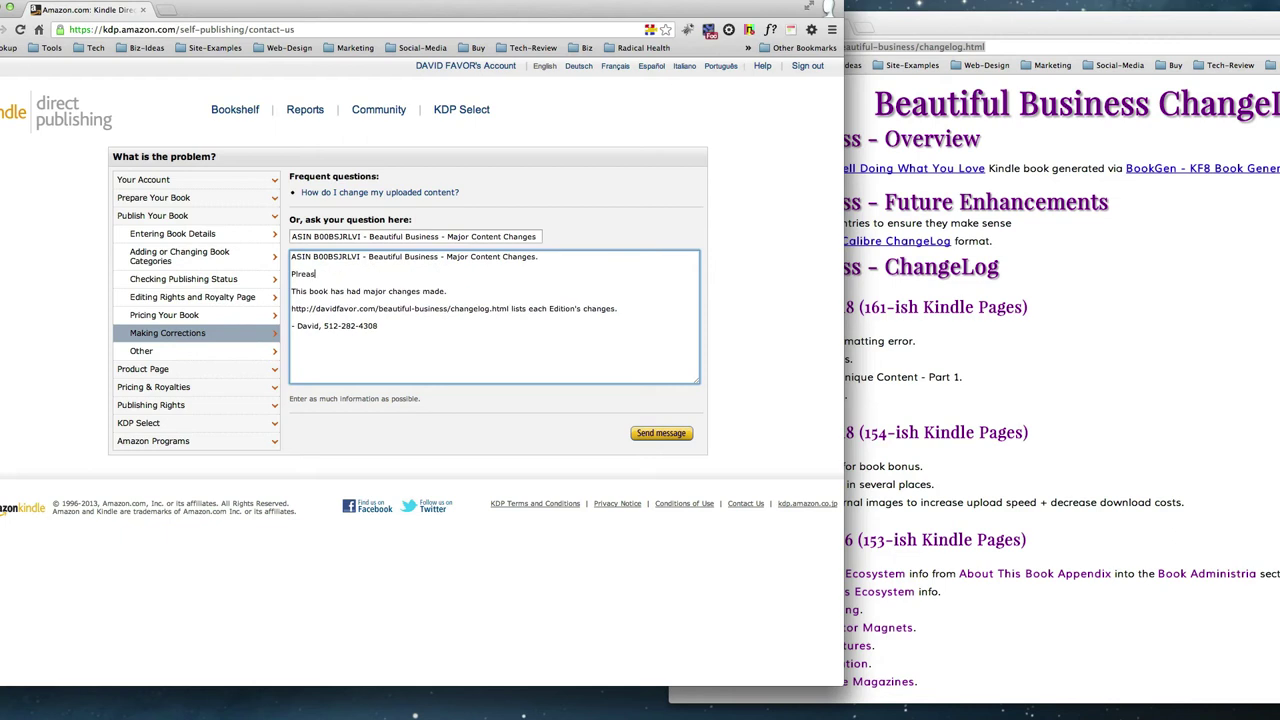
pyautogui.press('BackSpace')
pyautogui.press('BackSpace')
pyautogui.press('BackSpace')
pyautogui.press('BackSpace')
pyautogui.press('BackSpace')
pyautogui.write('lease notify')
pyautogui.write(' customers')
pyautogui.press('BackSpace')
pyautogui.press('BackSpace')
pyautogui.press('BackSpace')
pyautogui.press('BackSpace')
pyautogui.press('BackSpace')
pyautogui.press('BackSpace')
pyautogui.press('BackSpace')
pyautogui.press('BackSpace')
pyautogui.press('BackSpace')
pyautogui.write("Amazon customer's who have pur")
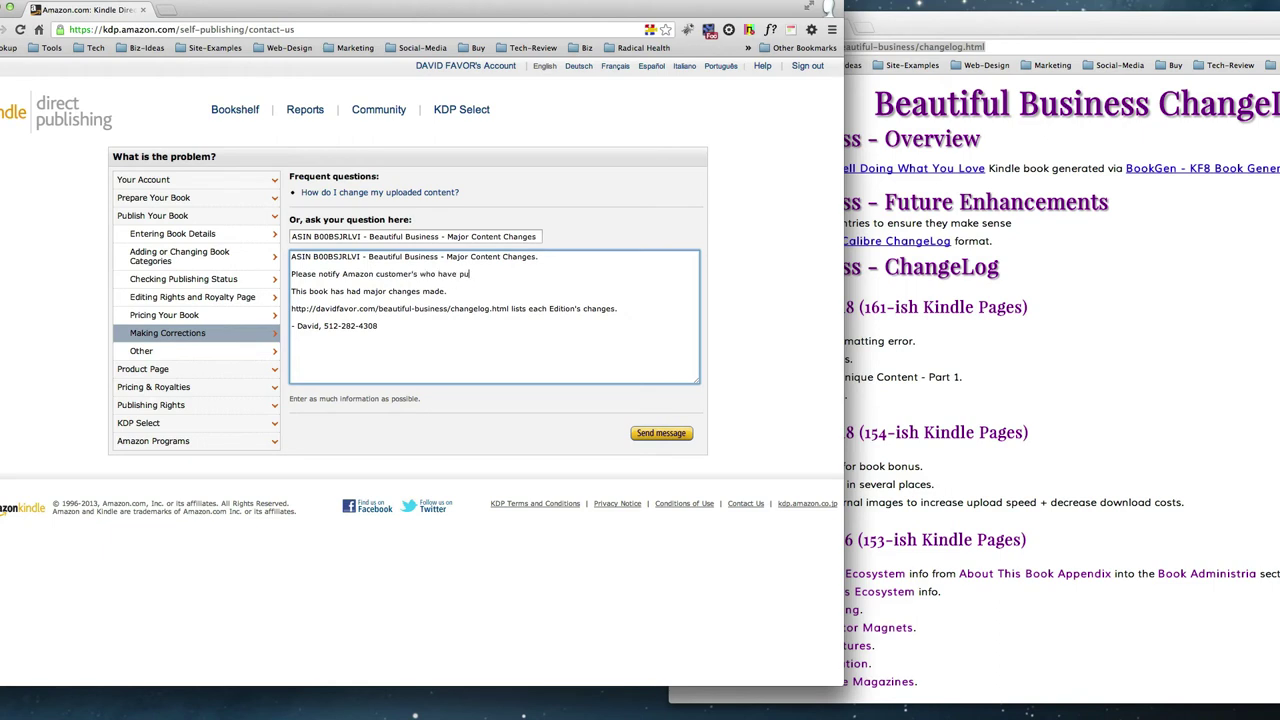
pyautogui.write('chased this book.')
# Send the corrections message to KDP support and dismiss the Thank You confirmation.
pyautogui.click(652, 432)
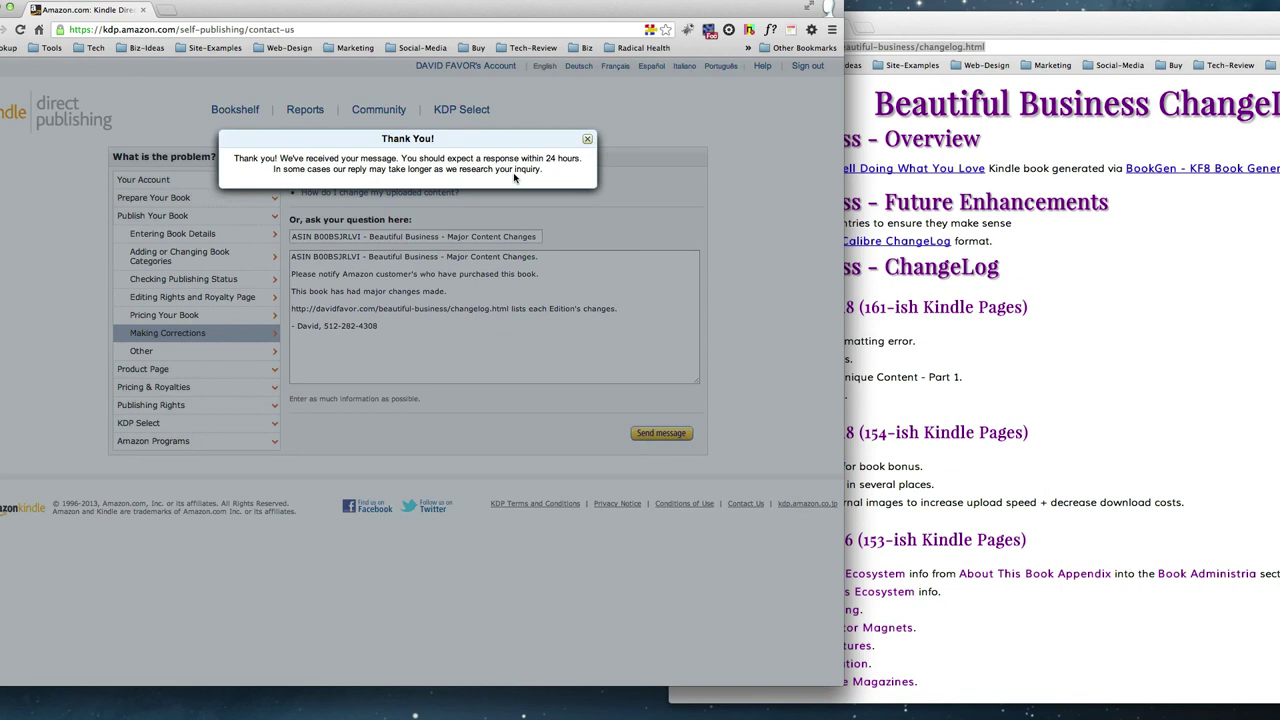
pyautogui.click(588, 141)
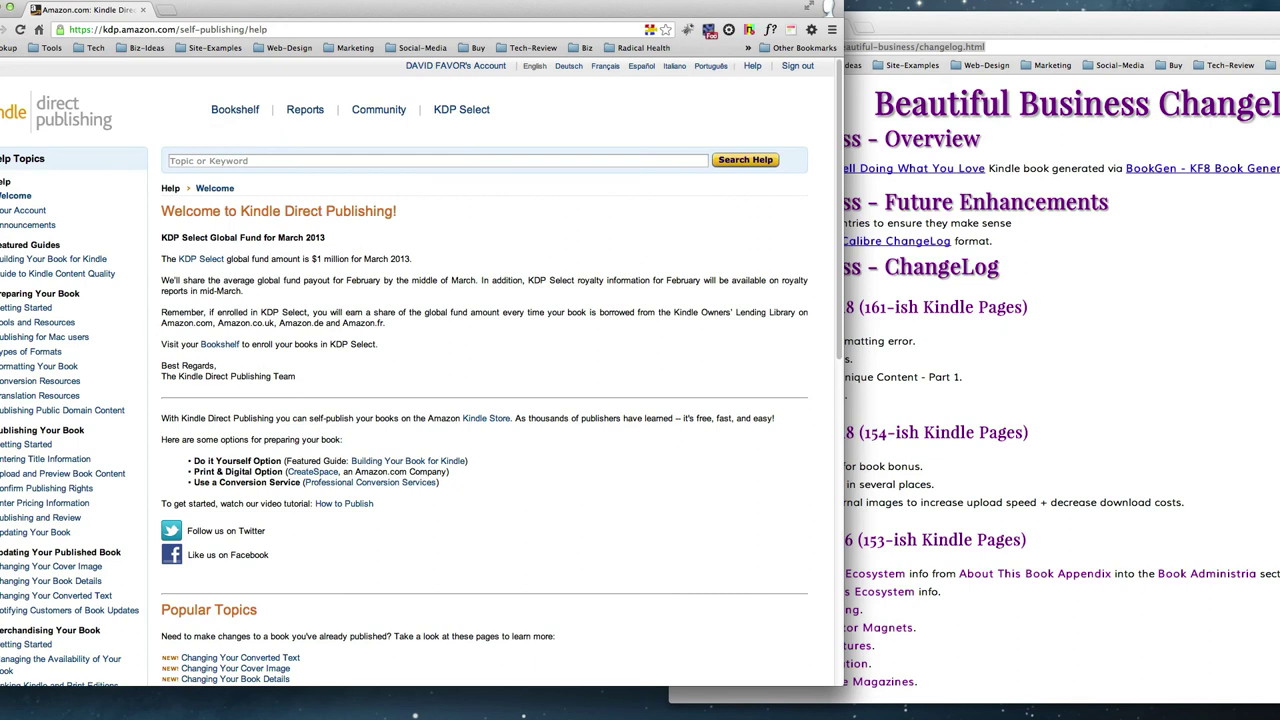
# Paste the changelog link into a new Product Page question, then hide KDP and centre the changelog window.
pyautogui.press('super+bracketleft')
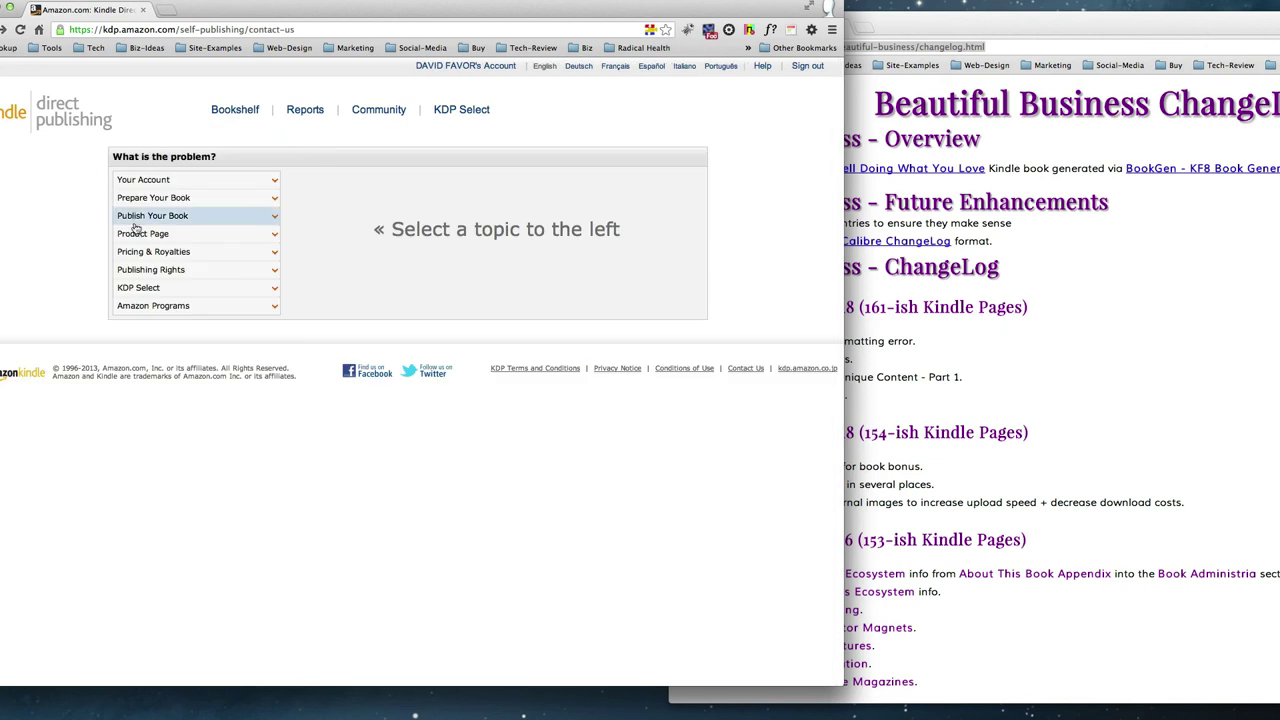
pyautogui.click(146, 235)
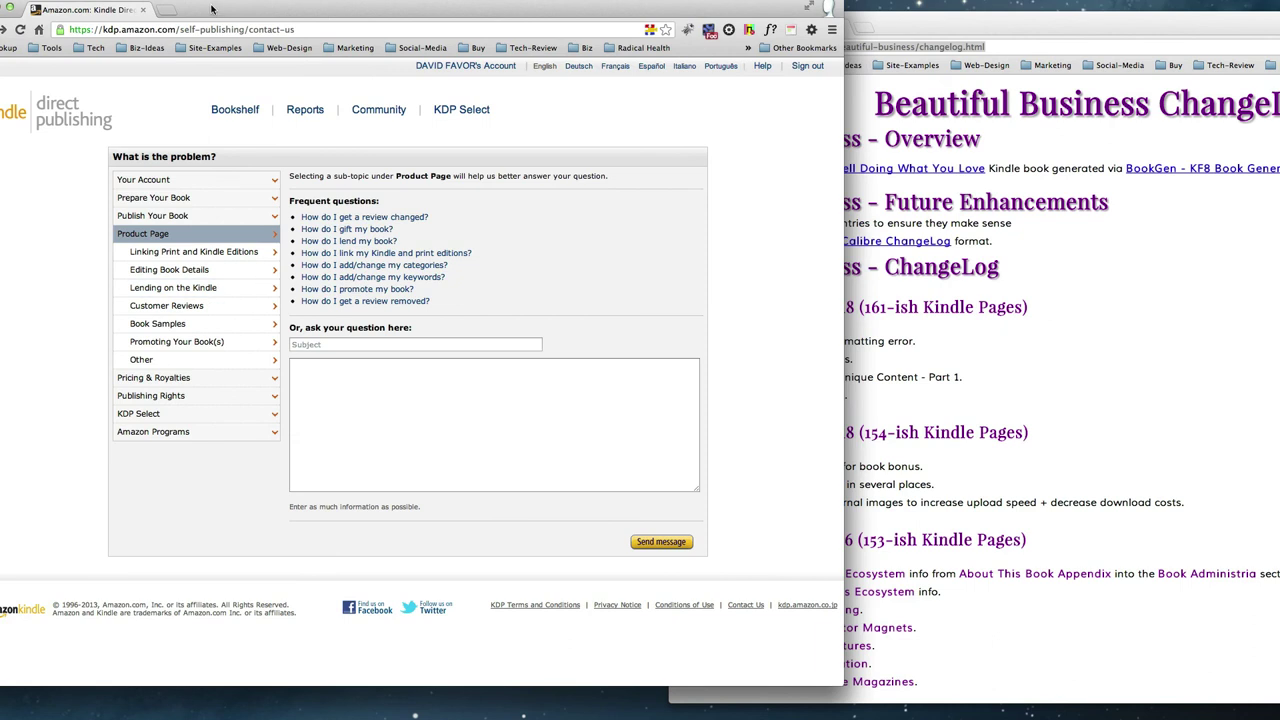
pyautogui.click(345, 426)
pyautogui.press('super+v')
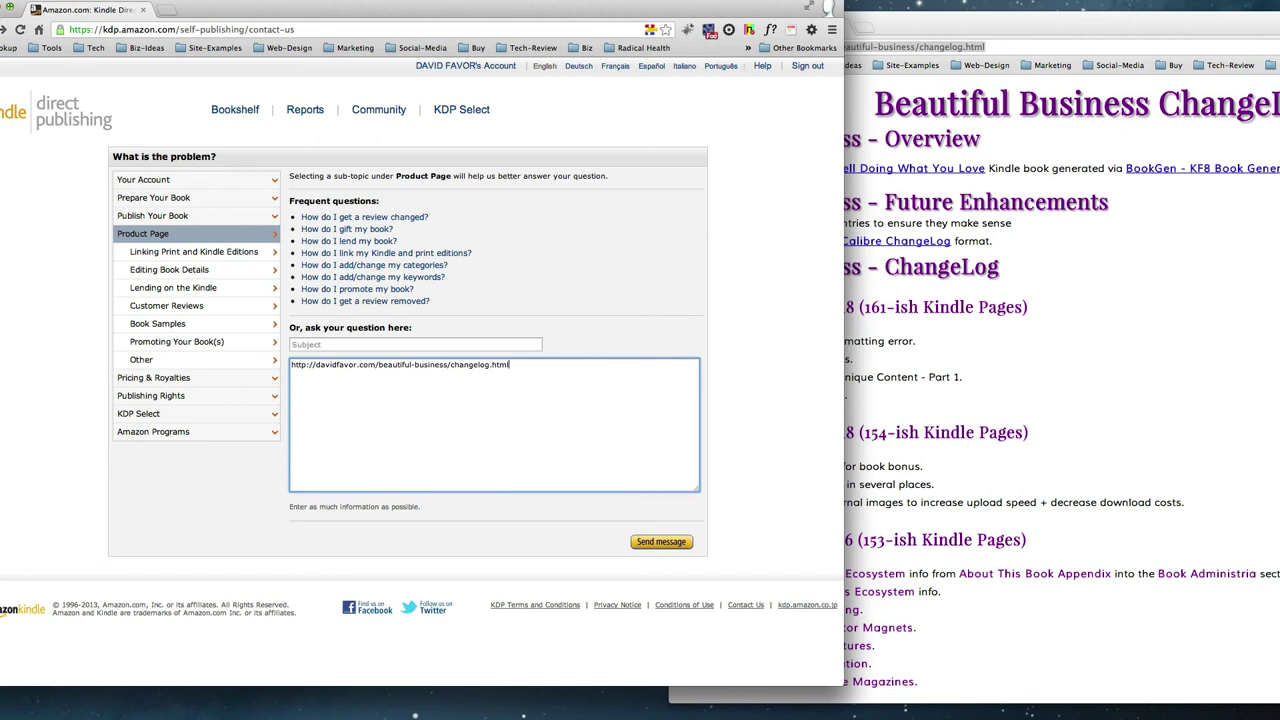
pyautogui.press('super+m')
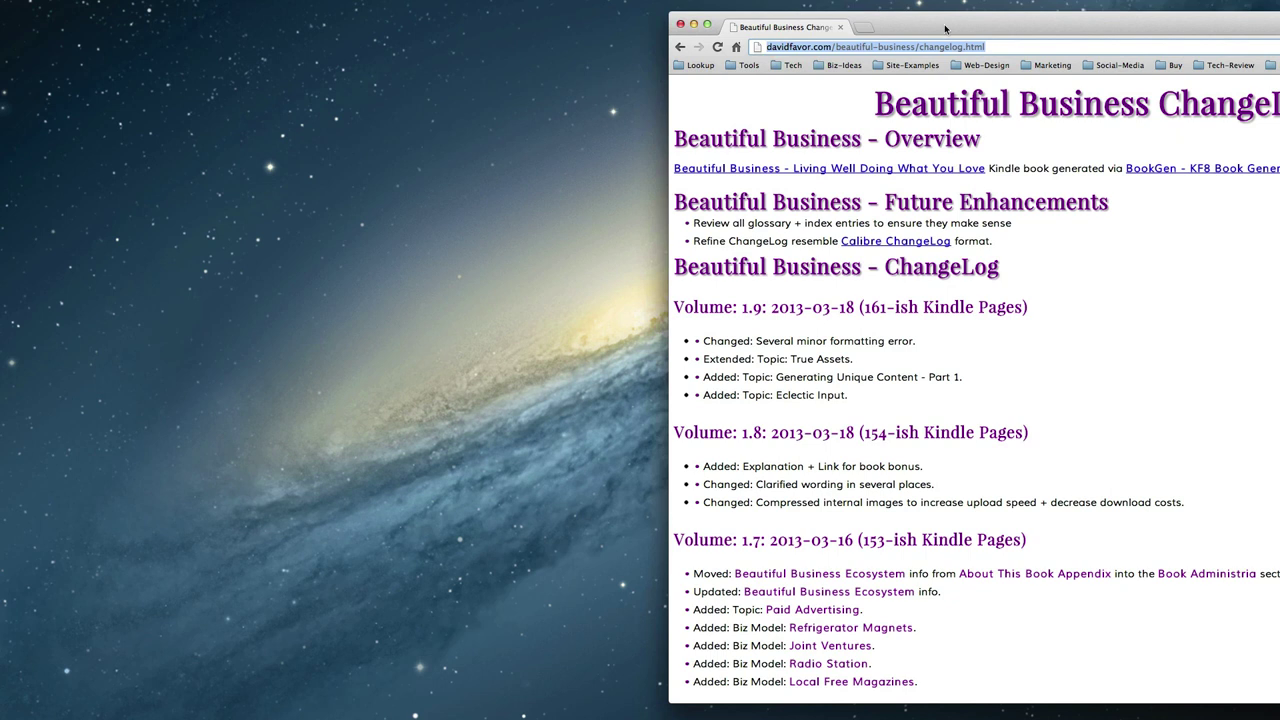
pyautogui.moveTo(946, 29); pyautogui.dragTo(507, 16)
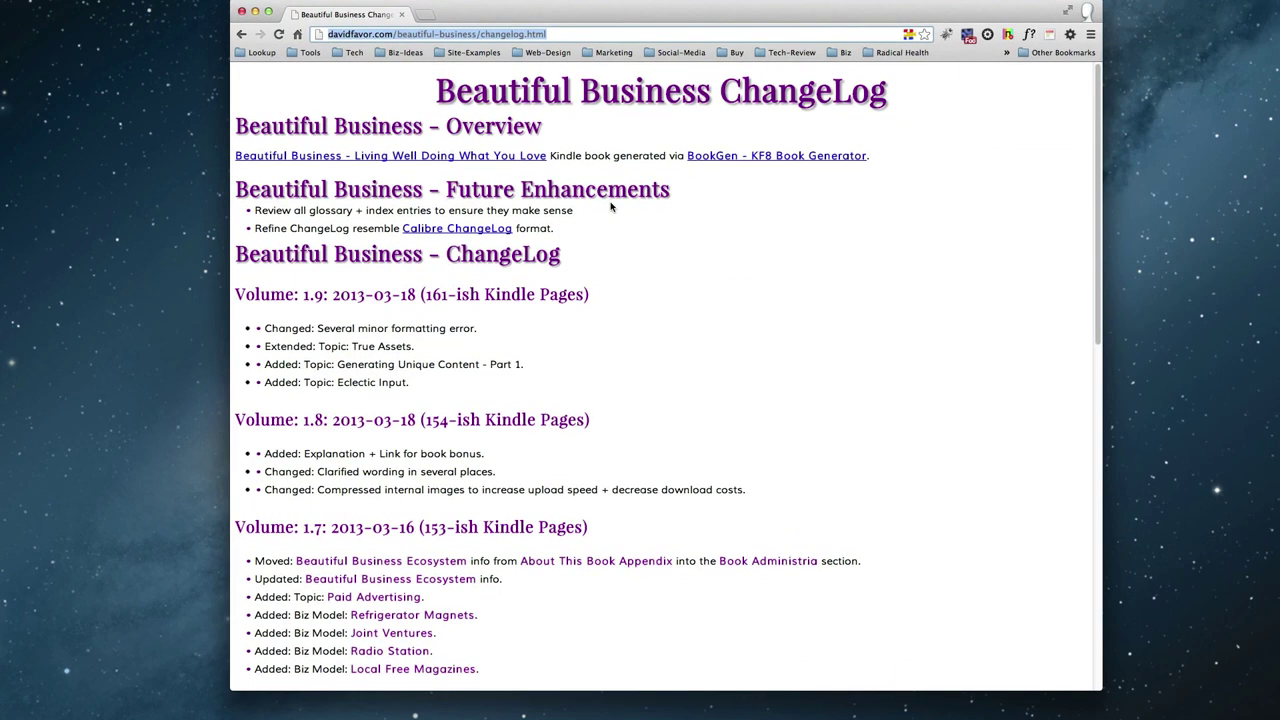